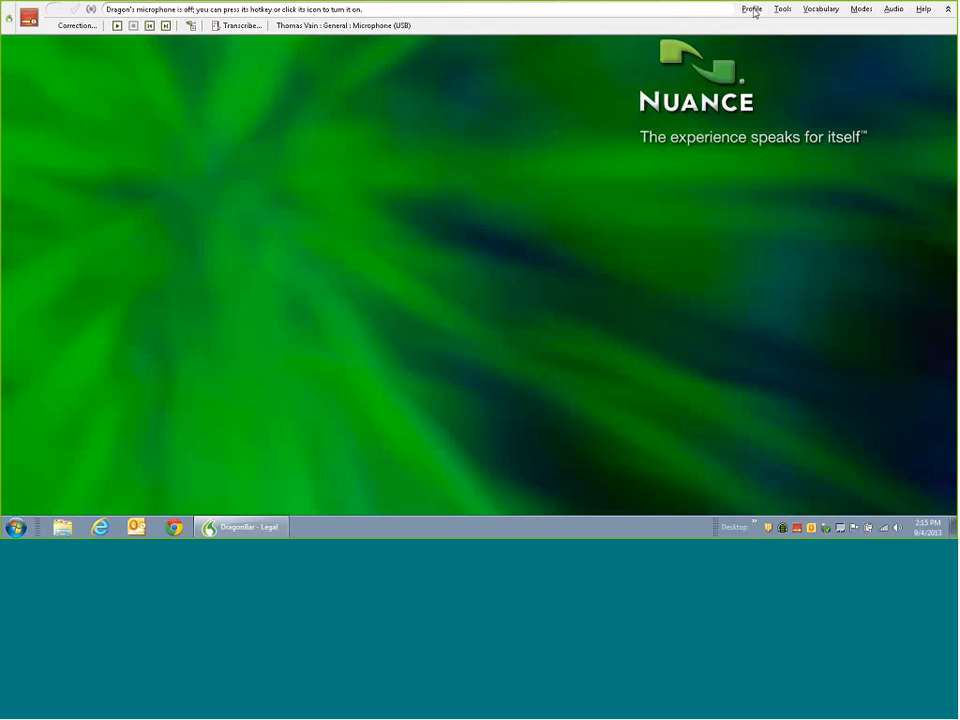
- Browse the DragonBar's Profile, Tools and Vocabulary menus, ending on the vocabulary editor options
{"action": "left_click", "coordinate": [752, 9]}
{"action": "mouse_move", "coordinate": [784, 11]}
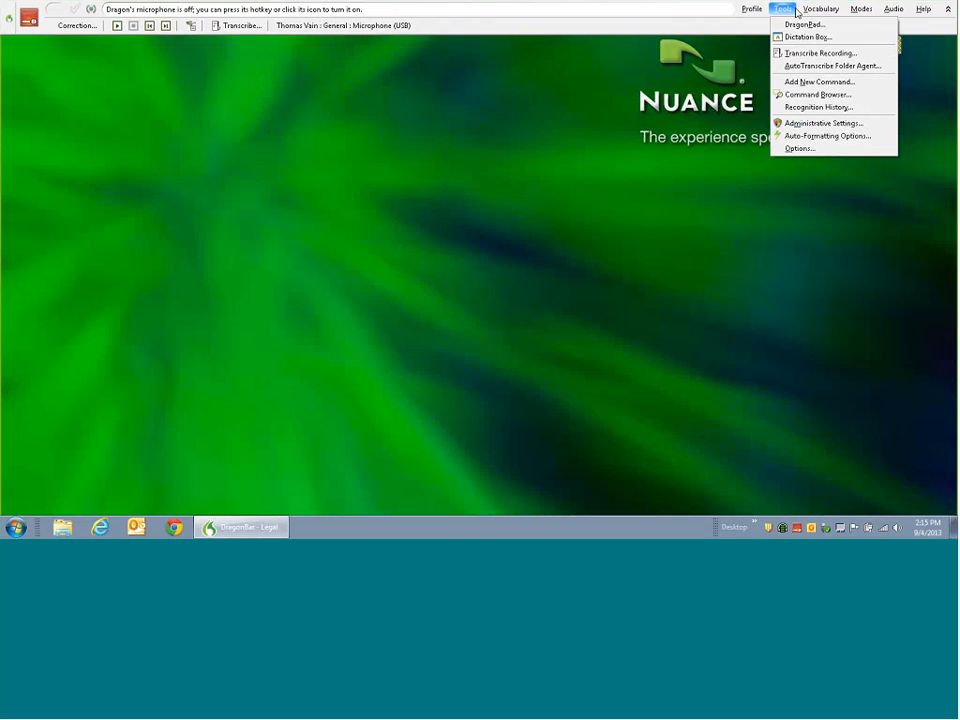
{"action": "mouse_move", "coordinate": [816, 15]}
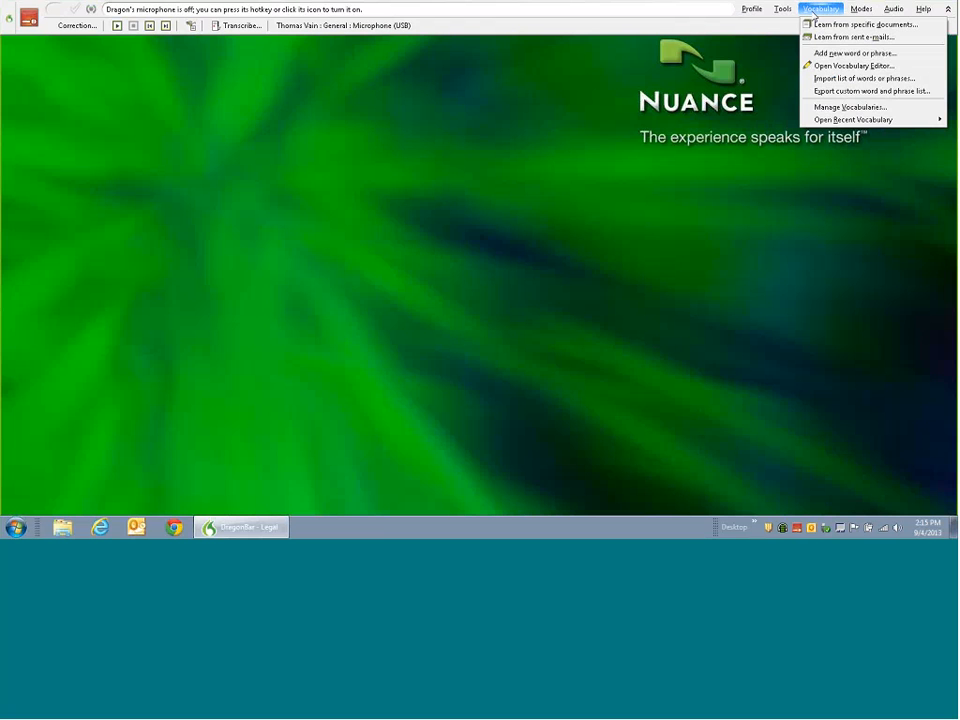
- Open the Vocabulary Editor, review its word list, then close it
{"action": "left_click", "coordinate": [852, 65]}
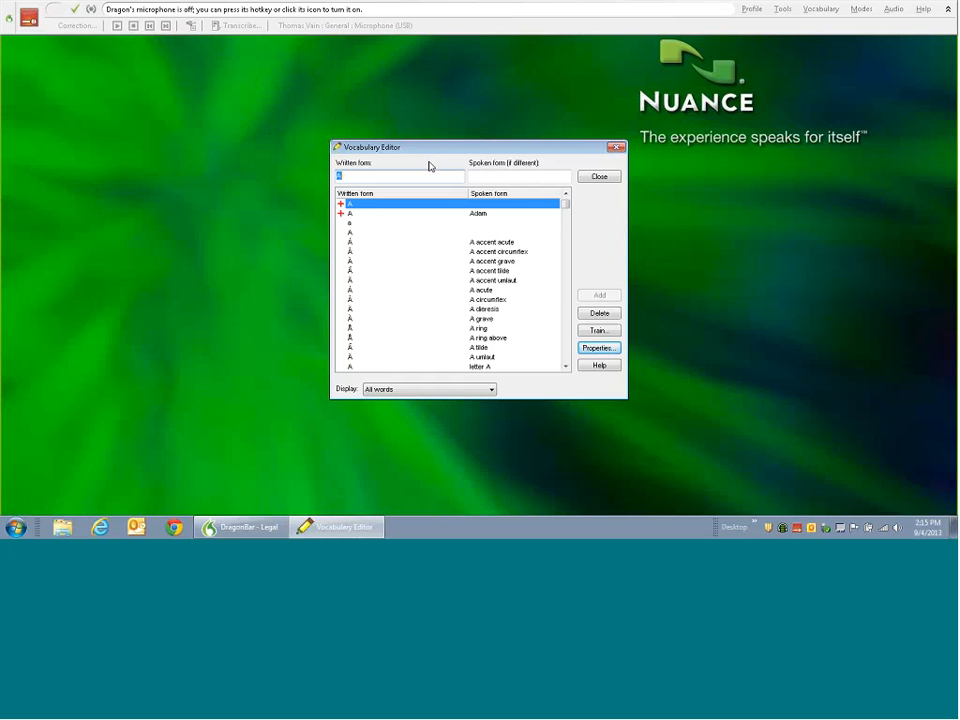
{"action": "left_click", "coordinate": [614, 151]}
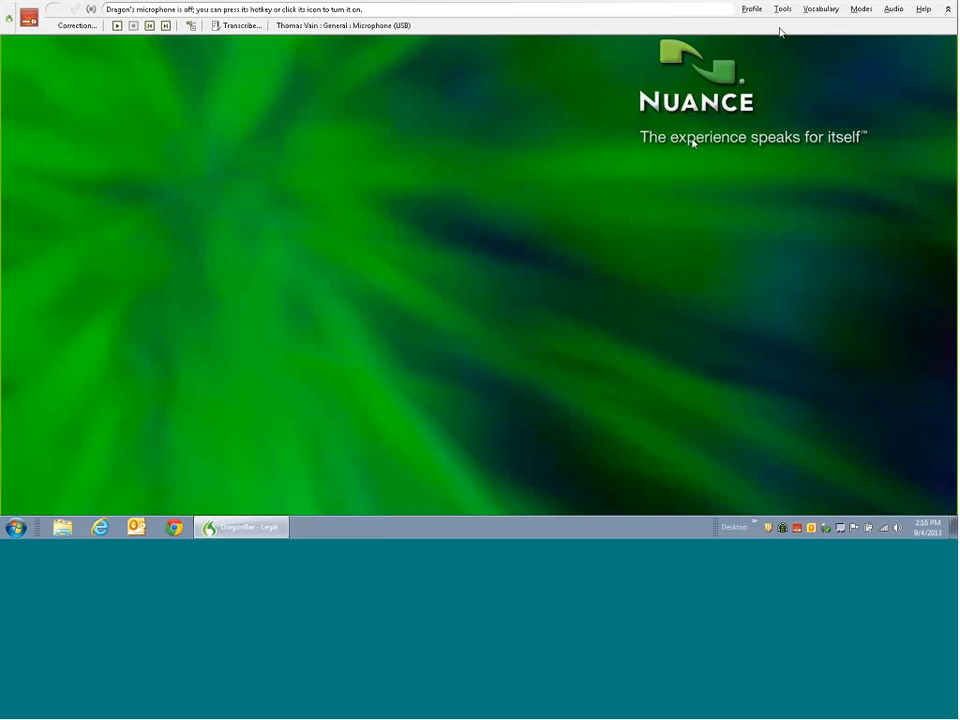
- Browse the Vocabulary and Modes menus, ending on the Audio menu's playback and microphone options
{"action": "left_click", "coordinate": [818, 12]}
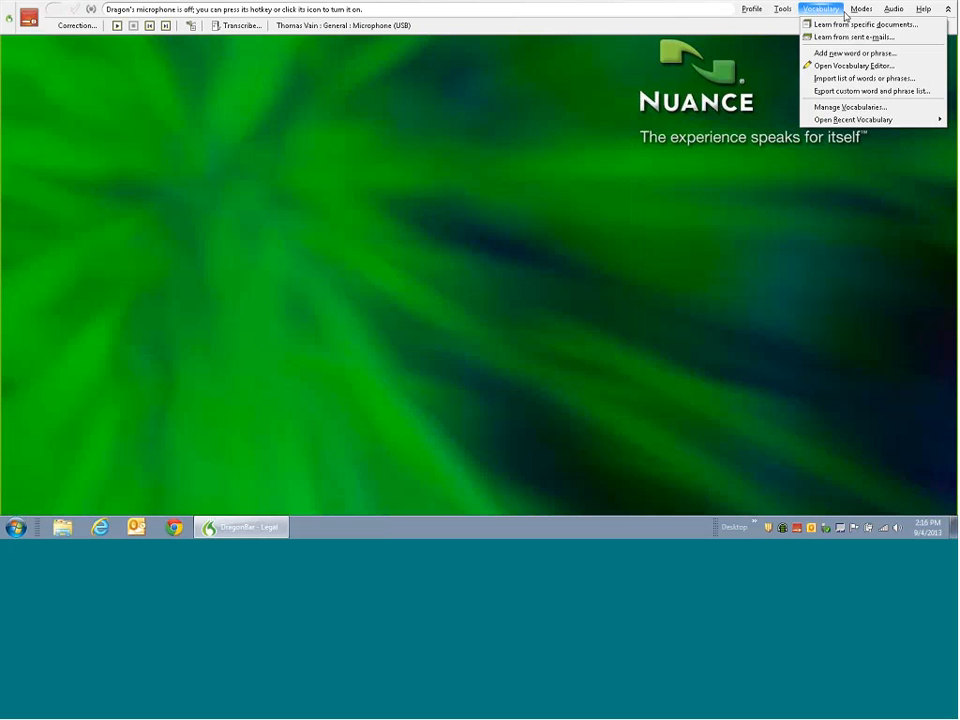
{"action": "left_click", "coordinate": [858, 11]}
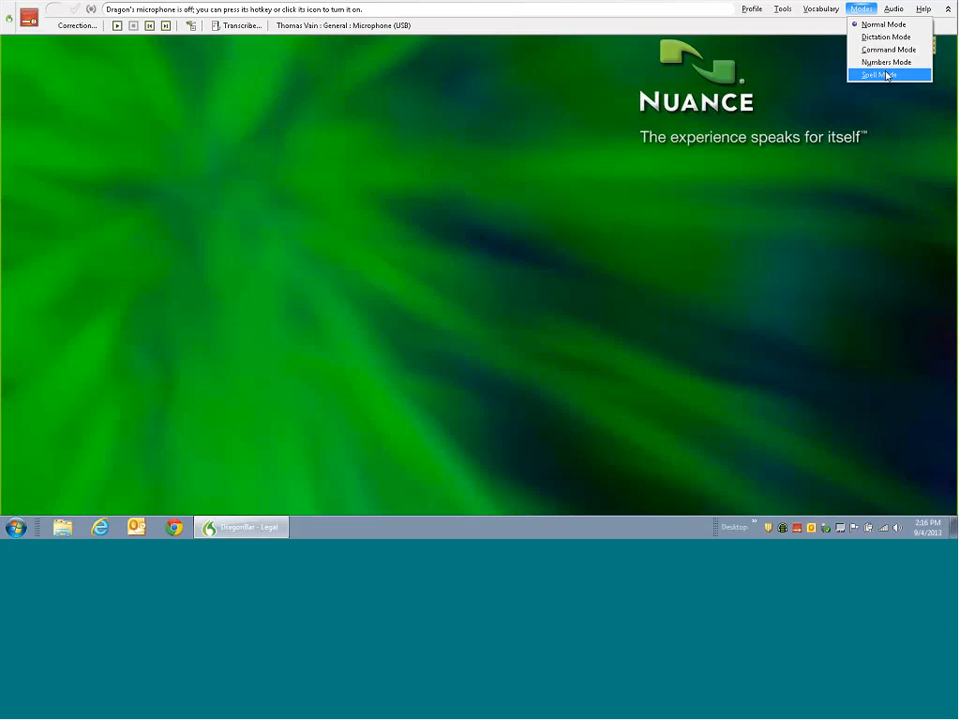
{"action": "mouse_move", "coordinate": [893, 11]}
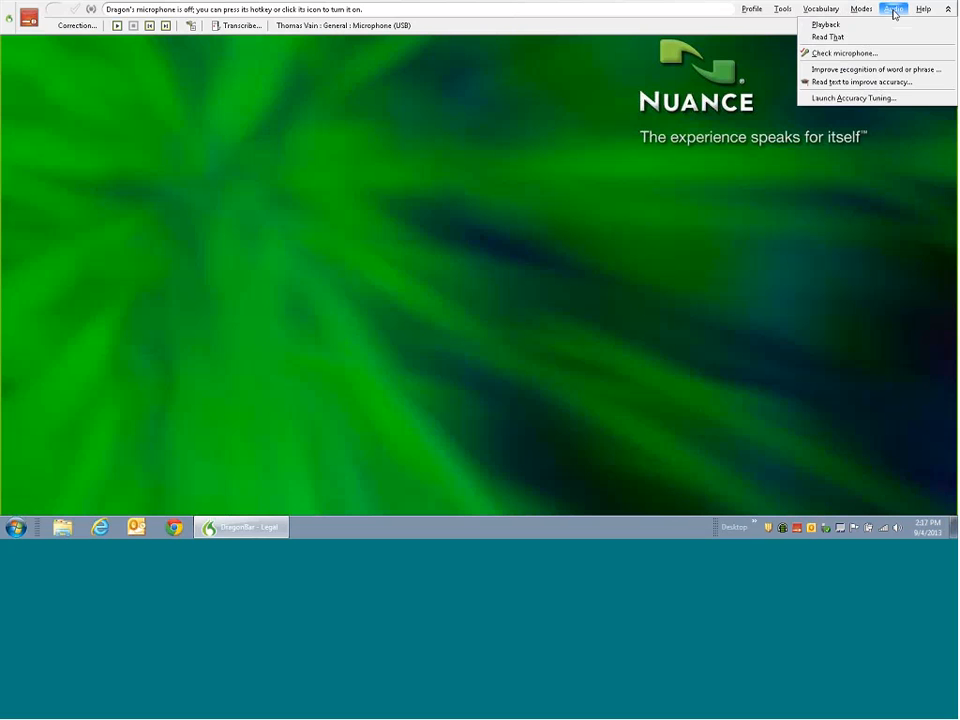
- Open the Dragon Sidebar from the DragonBar Help menu
{"action": "mouse_move", "coordinate": [923, 11]}
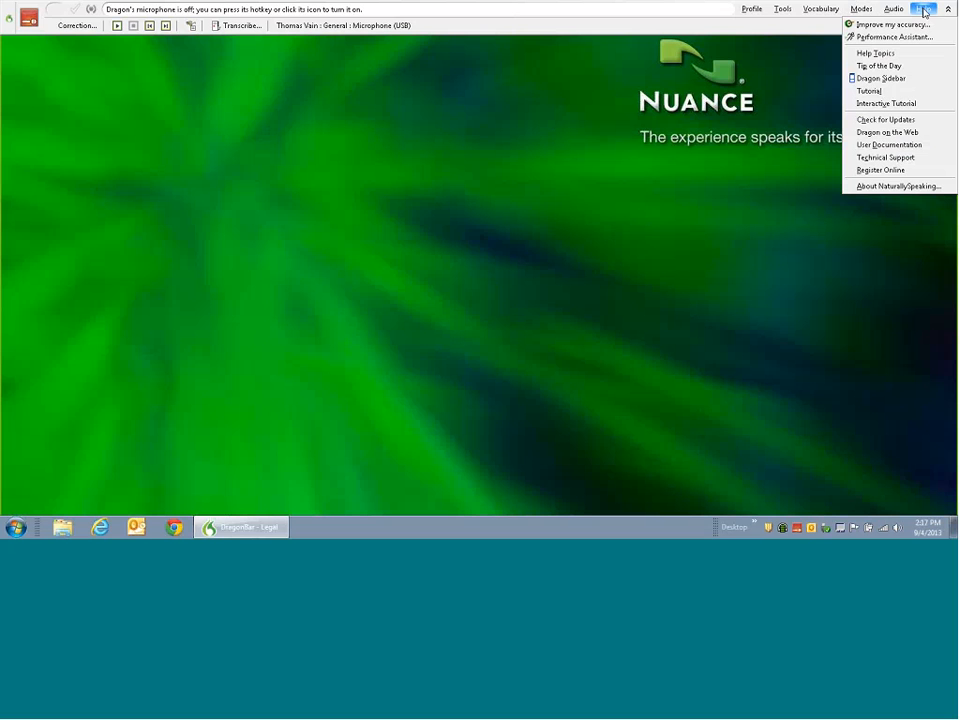
{"action": "left_click", "coordinate": [897, 81]}
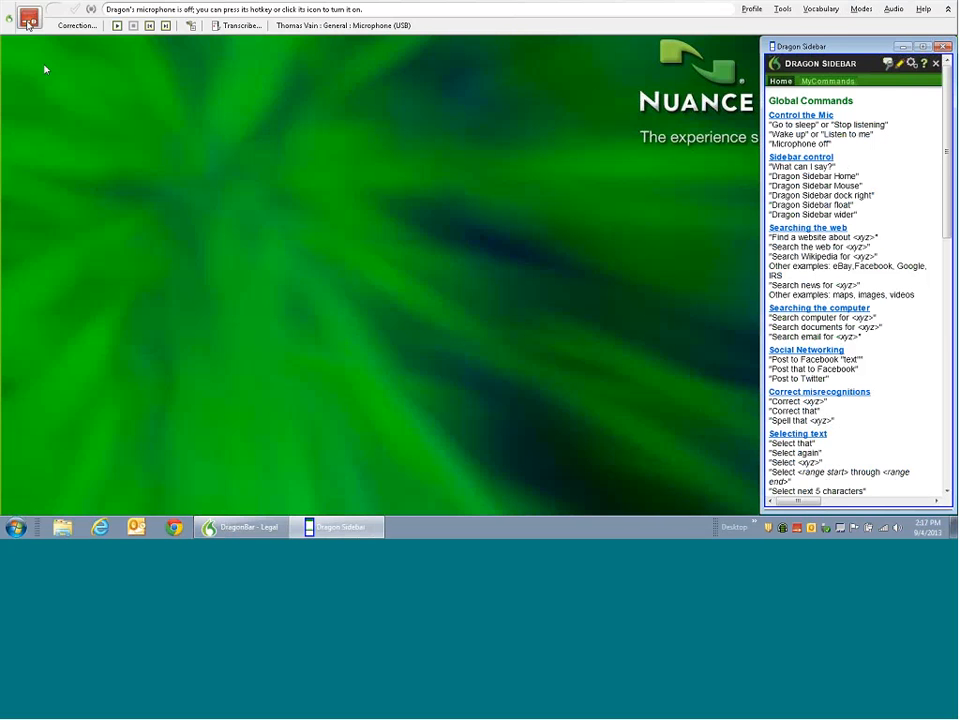
- Launch a blank Word document by voice, then scroll through the Sidebar's Global commands
{"action": "left_click", "coordinate": [29, 21]}
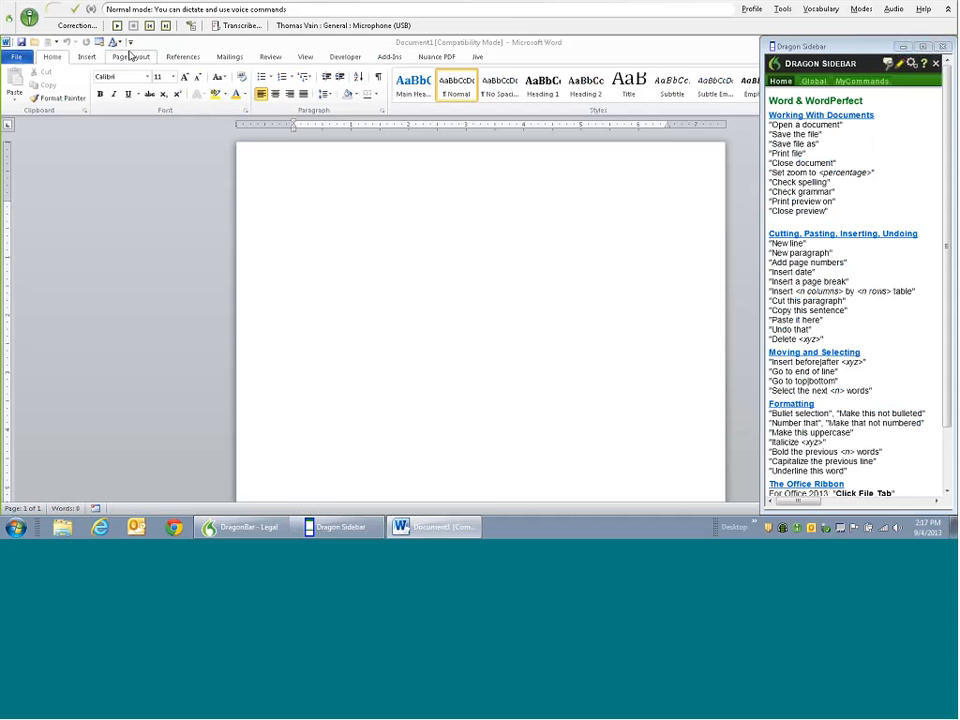
{"action": "left_click", "coordinate": [31, 17]}
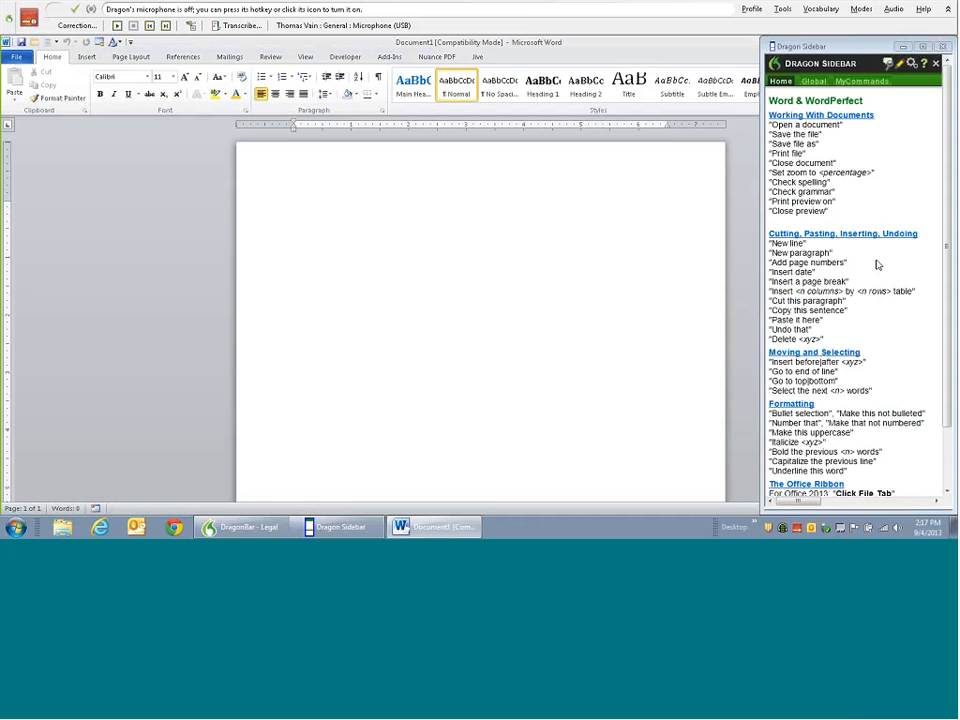
{"action": "left_click", "coordinate": [814, 81]}
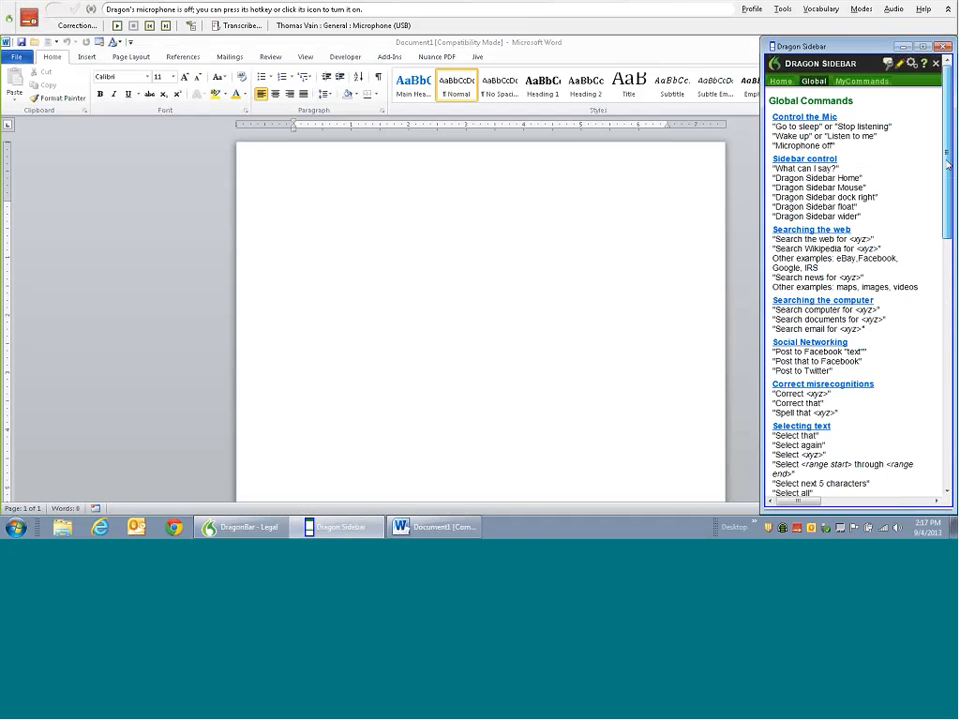
{"action": "left_click_drag", "start_coordinate": [946, 163], "coordinate": [951, 202]}
{"action": "left_click_drag", "start_coordinate": [951, 201], "coordinate": [952, 387]}
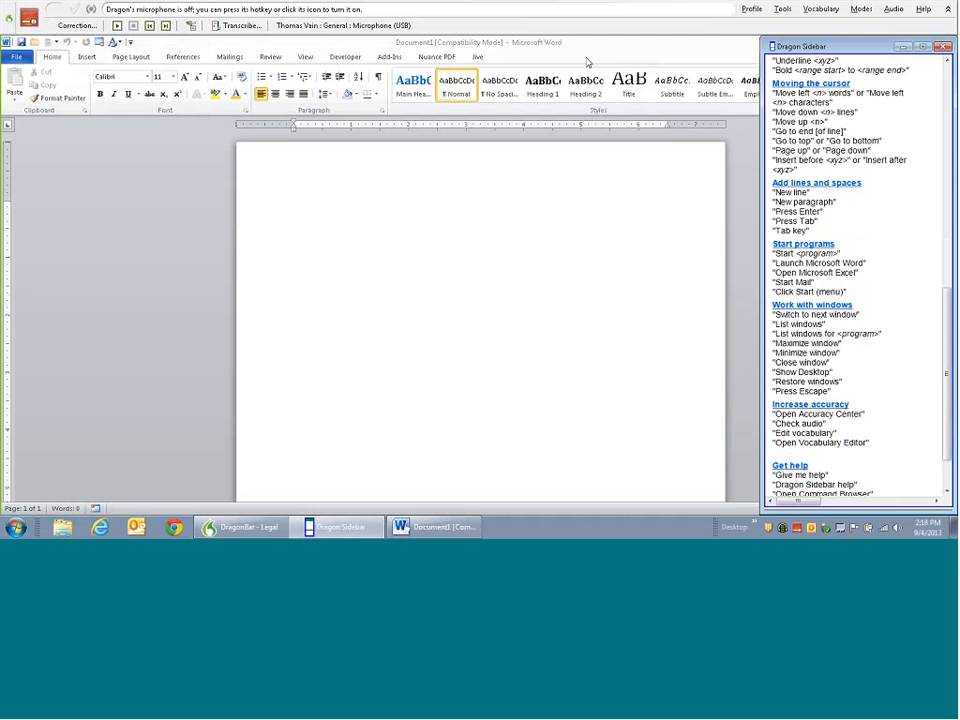
- Close the Dragon Sidebar, then open and dismiss the DragonBar Help menu
{"action": "left_click", "coordinate": [943, 48]}
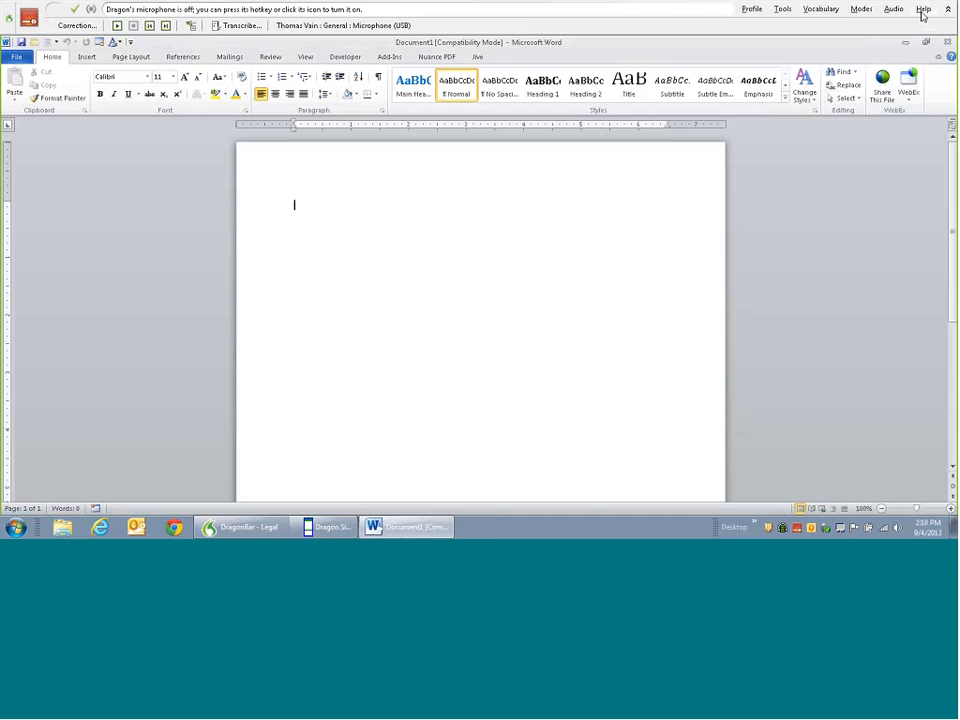
{"action": "left_click", "coordinate": [922, 9]}
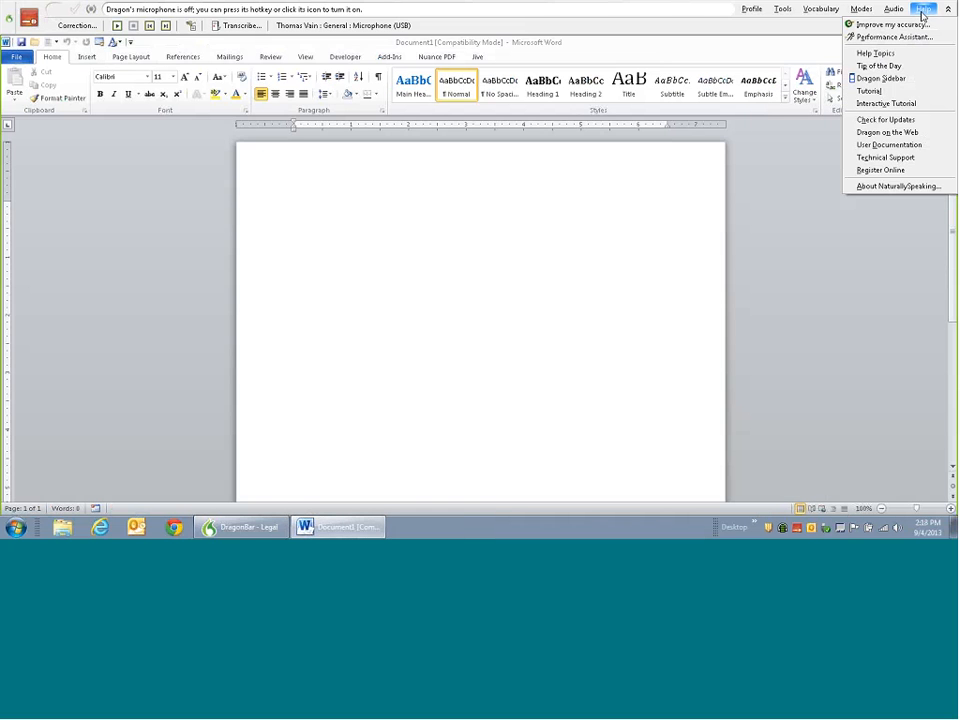
{"action": "left_click", "coordinate": [898, 79]}
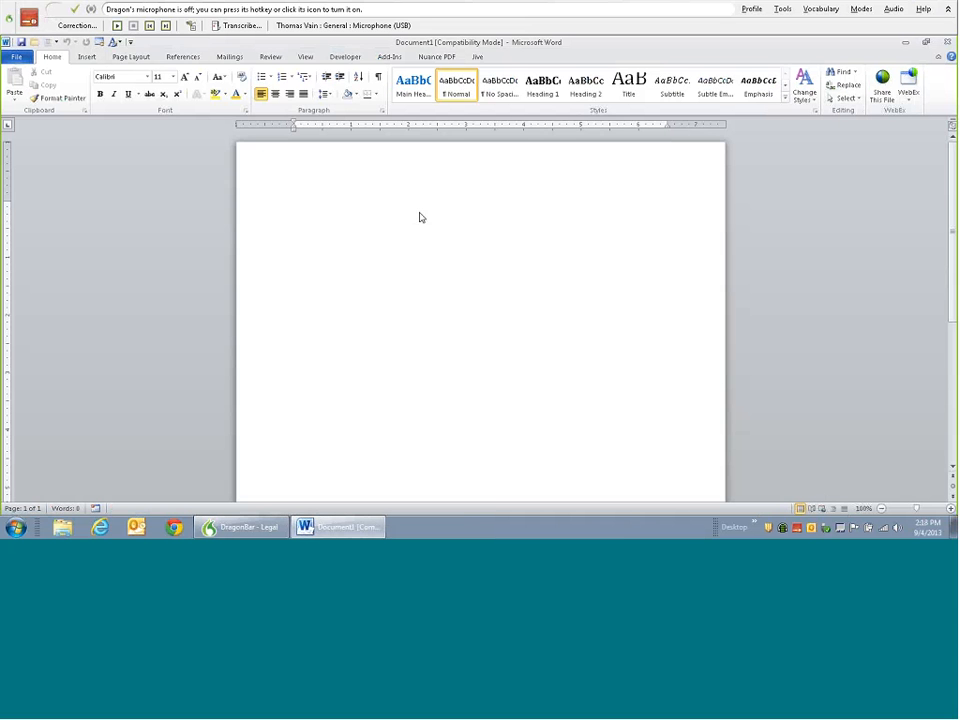
- Recall the Sidebar by saying 'what can I say', close it, and open the Help menu
{"action": "left_click", "coordinate": [31, 18]}
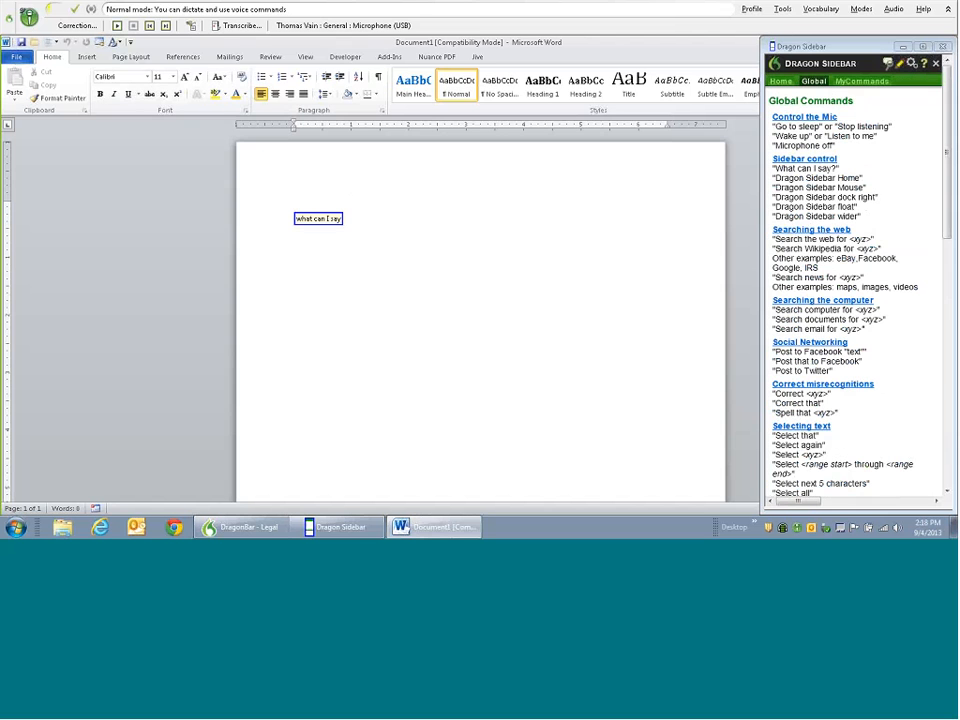
{"action": "left_click", "coordinate": [31, 18]}
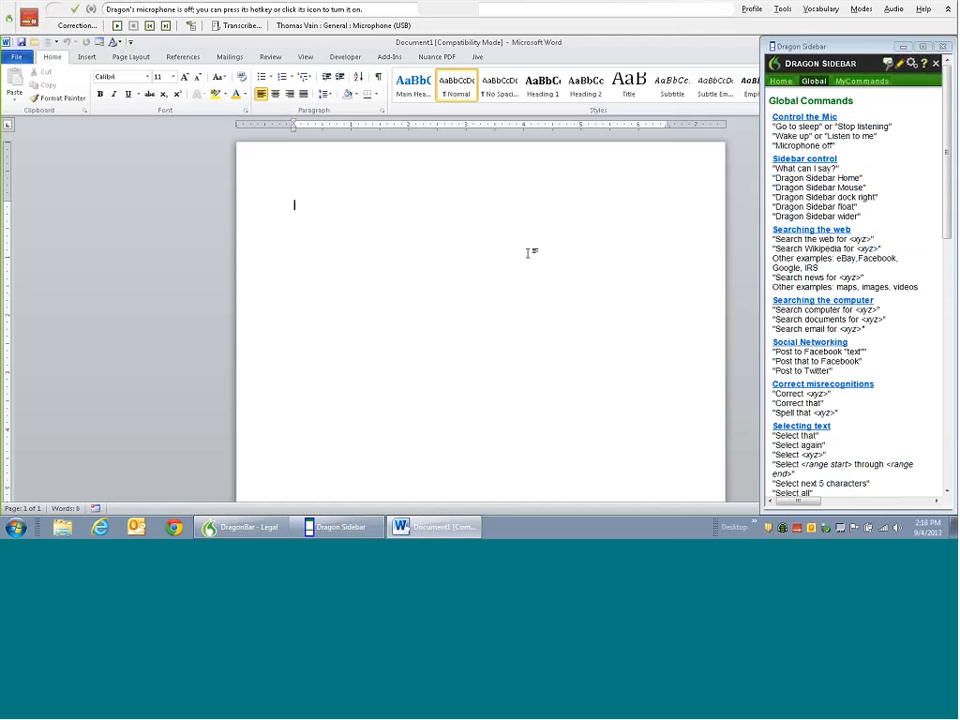
{"action": "left_click", "coordinate": [945, 48]}
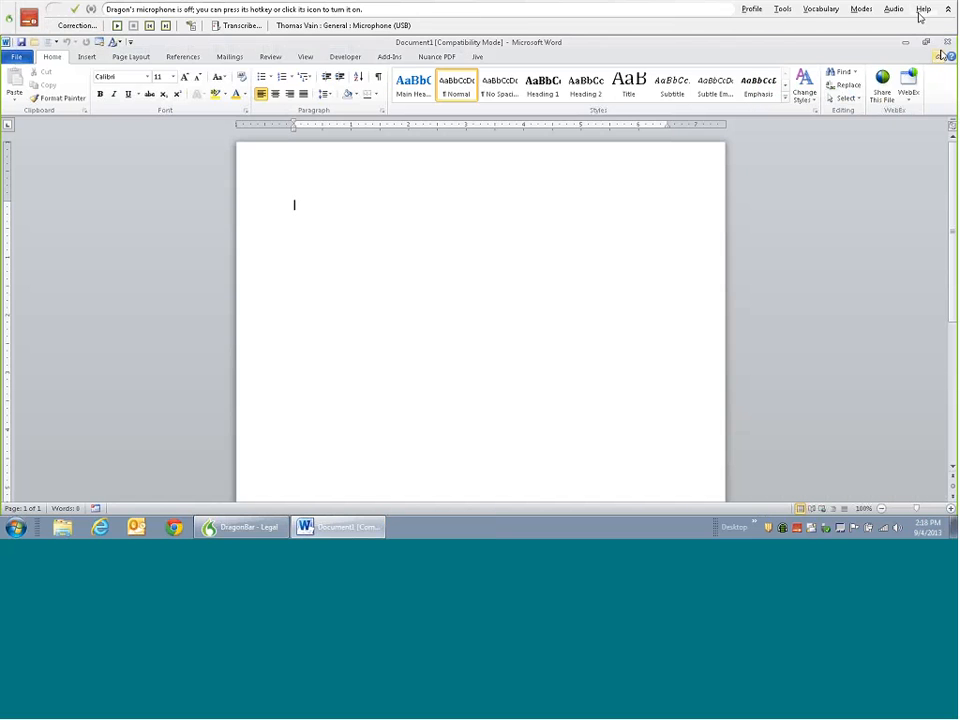
{"action": "left_click", "coordinate": [920, 12]}
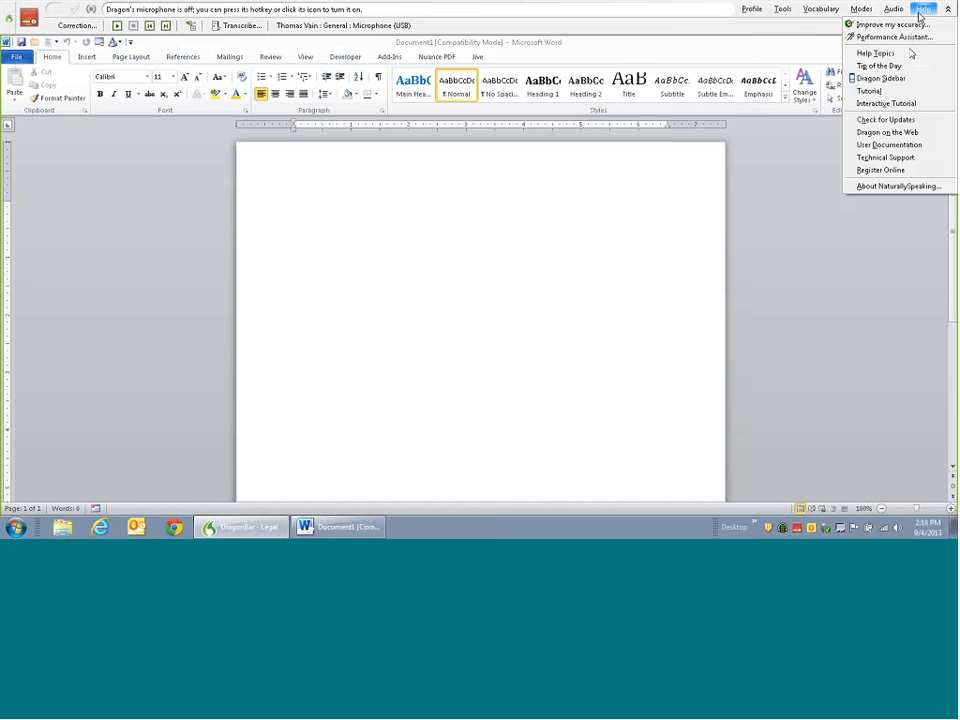
- Start the Interactive Tutorial from the Help menu, reaching its Welcome page
{"action": "left_click", "coordinate": [889, 104]}
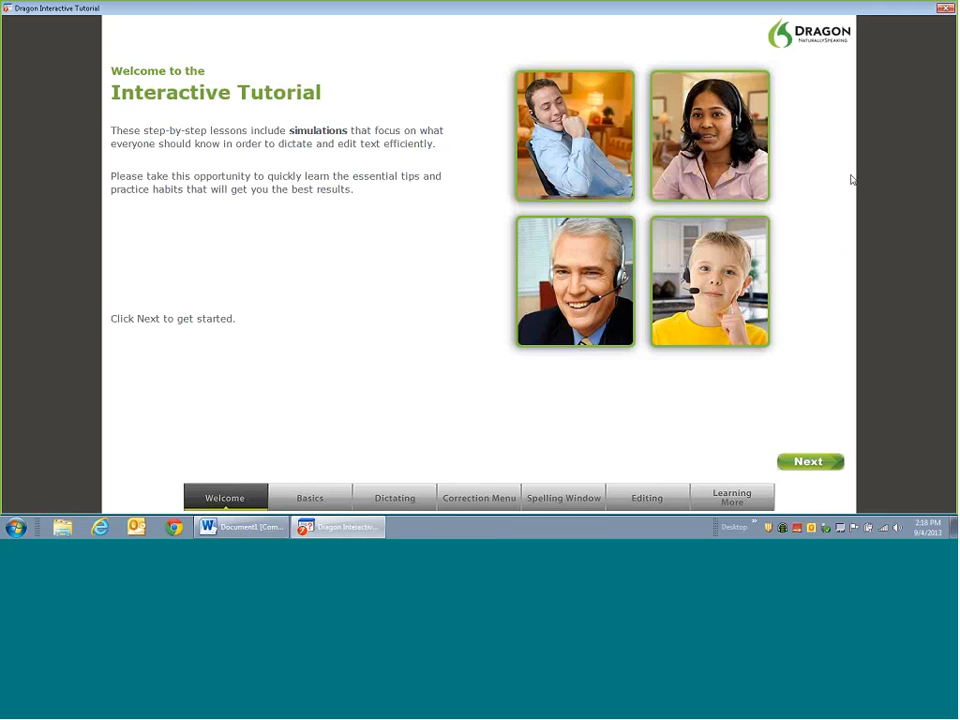
- Toggle the tutorial's practice microphone on and off, then continue to Good dictation habits
{"action": "left_click", "coordinate": [806, 462]}
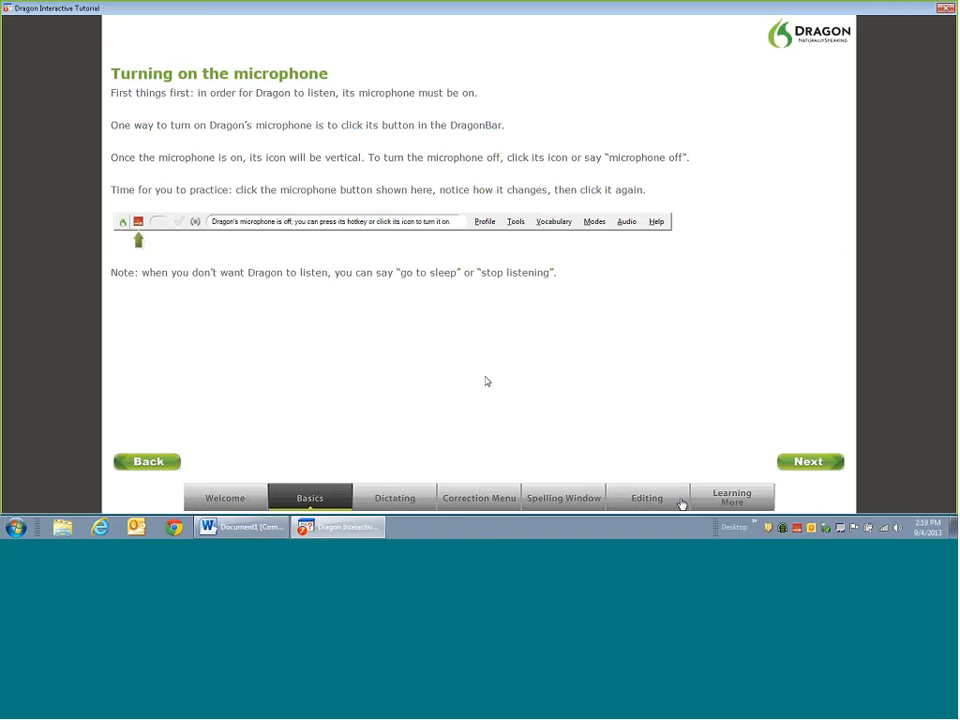
{"action": "left_click", "coordinate": [139, 221]}
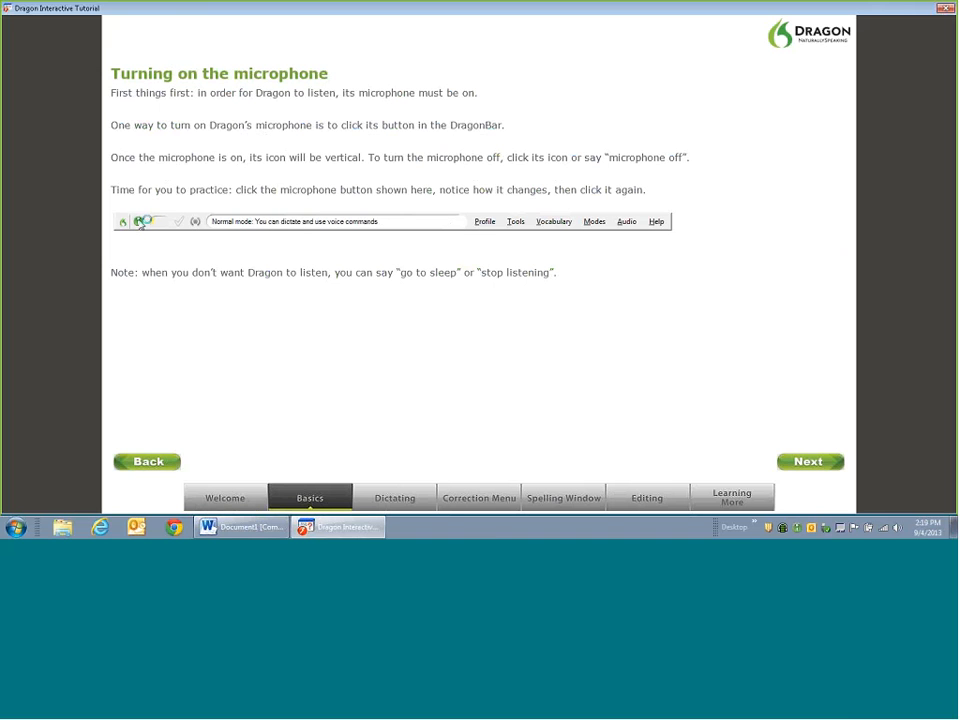
{"action": "left_click", "coordinate": [139, 221]}
{"action": "left_click", "coordinate": [785, 460]}
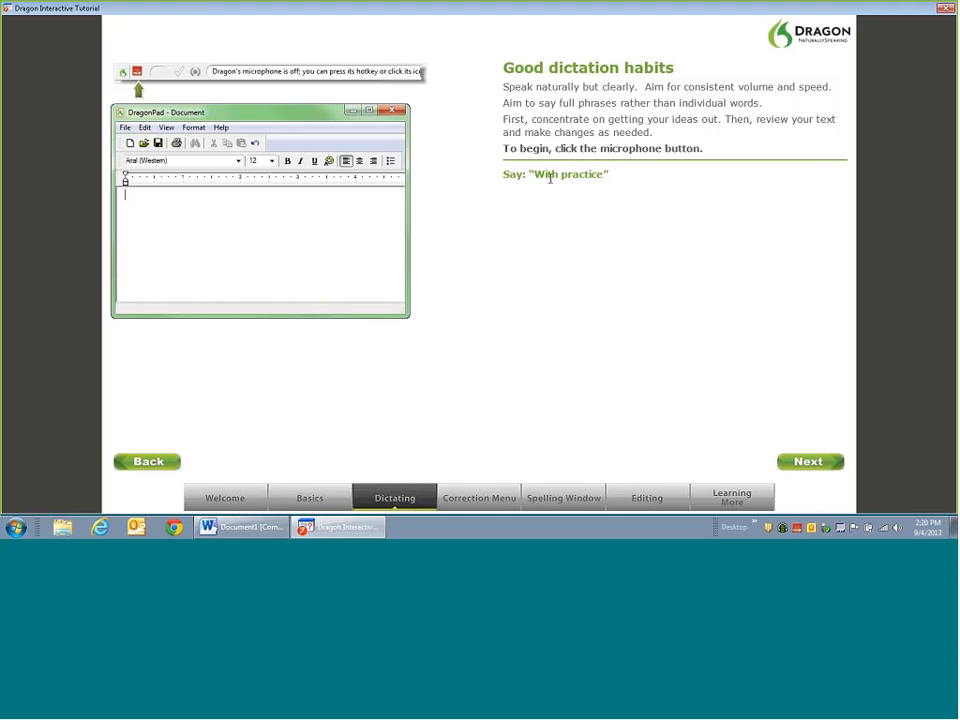
- Dictate the prompted phrases into DragonPad, then continue to Dictation commands and punctuation
{"action": "left_click", "coordinate": [139, 74]}
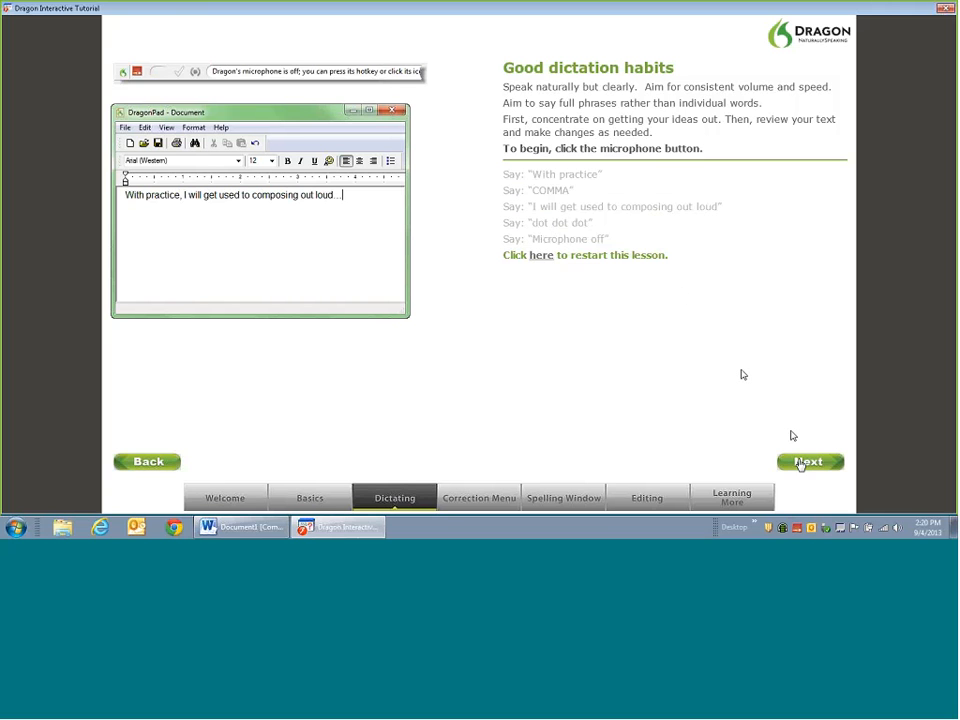
{"action": "left_click", "coordinate": [801, 462]}
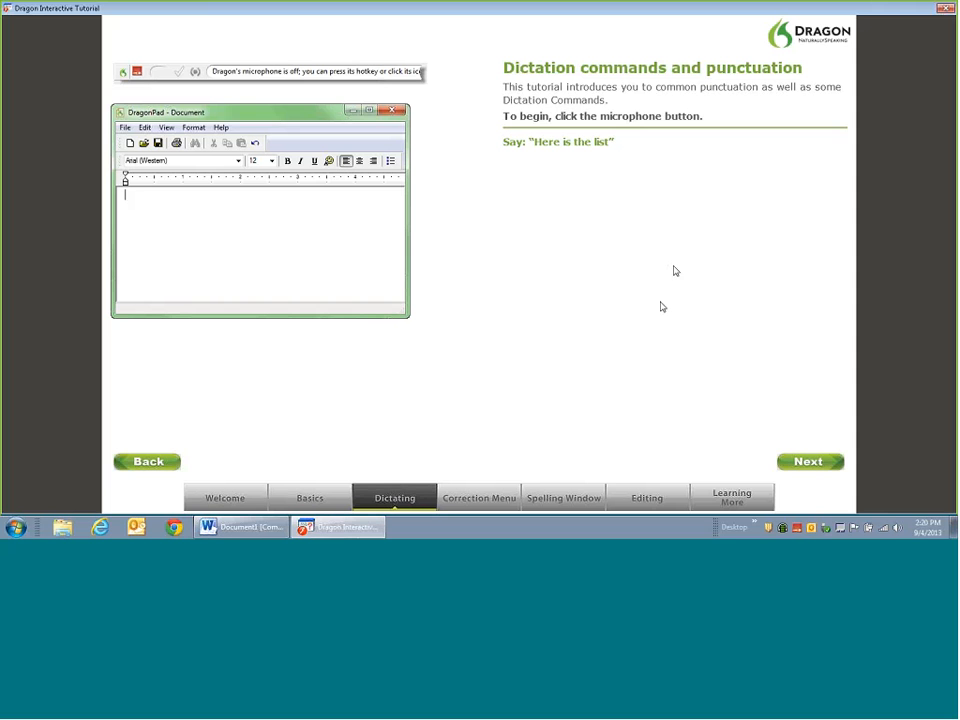
- Close the tutorial window to bring up the exit confirmation prompt
{"action": "left_click", "coordinate": [945, 8]}
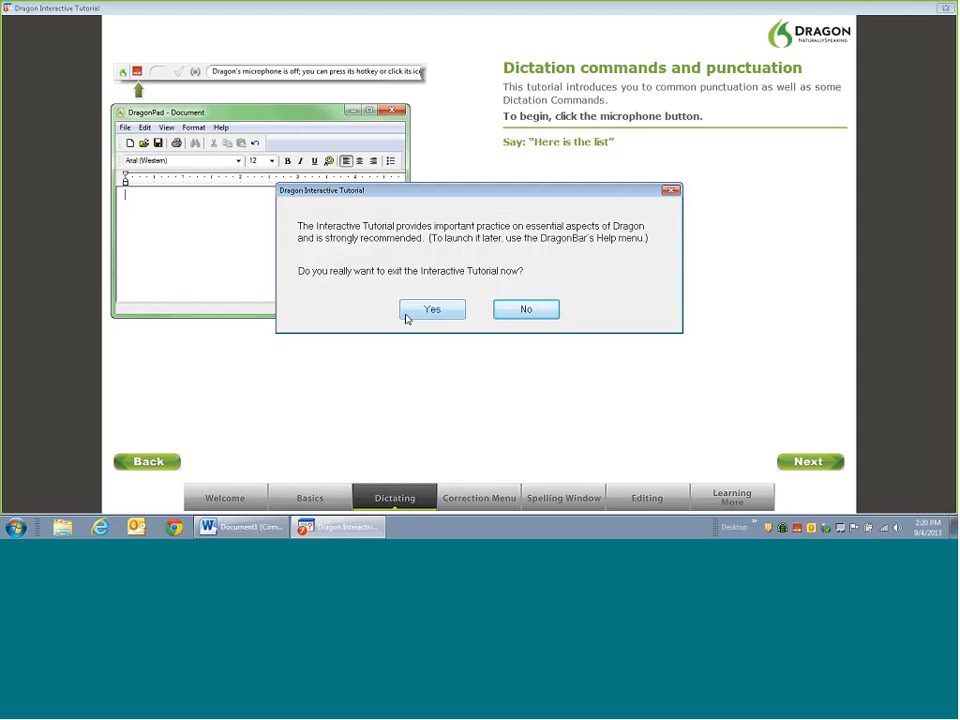
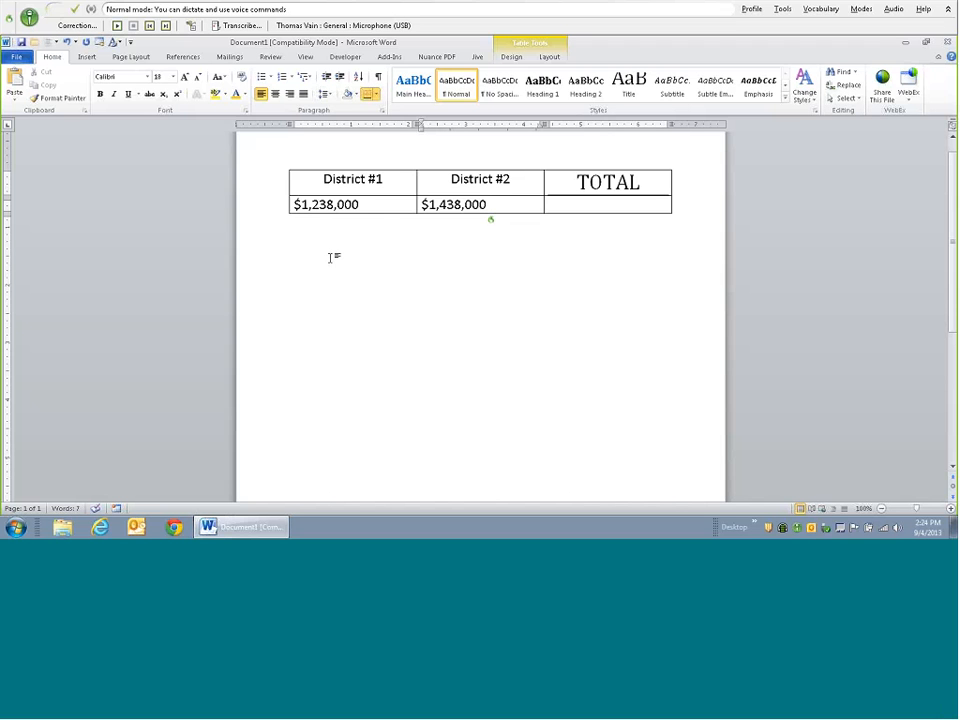
- Move into the empty TOTAL cell to enter the $2,676,000.00 district sum
{"action": "key", "text": "Tab"}
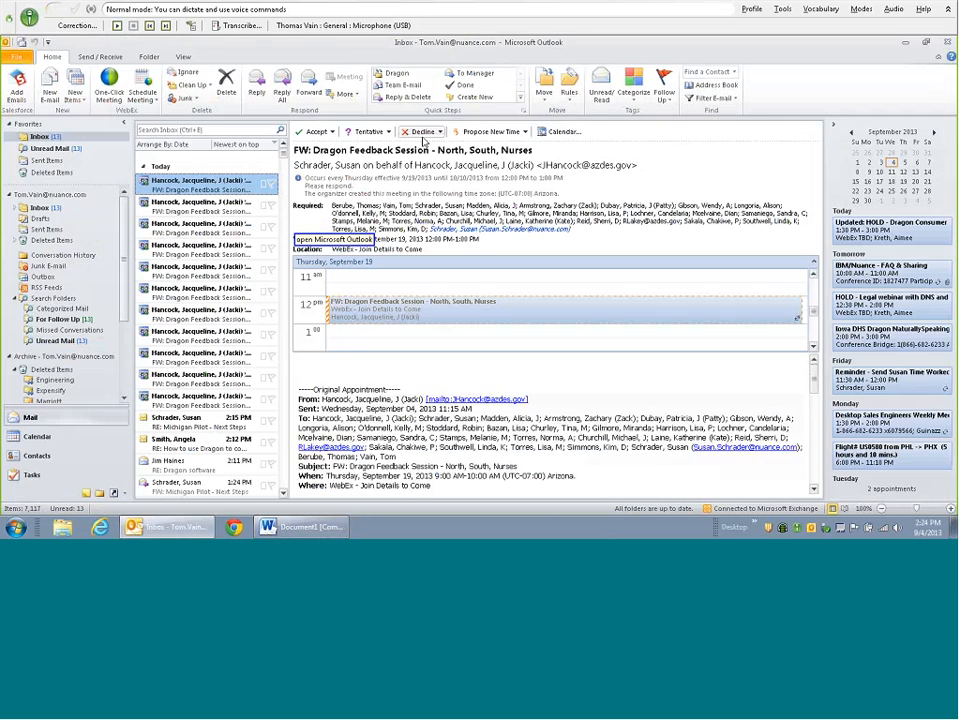
- Create a new untitled email message from the Outlook inbox
{"action": "mouse_move", "coordinate": [461, 204]}
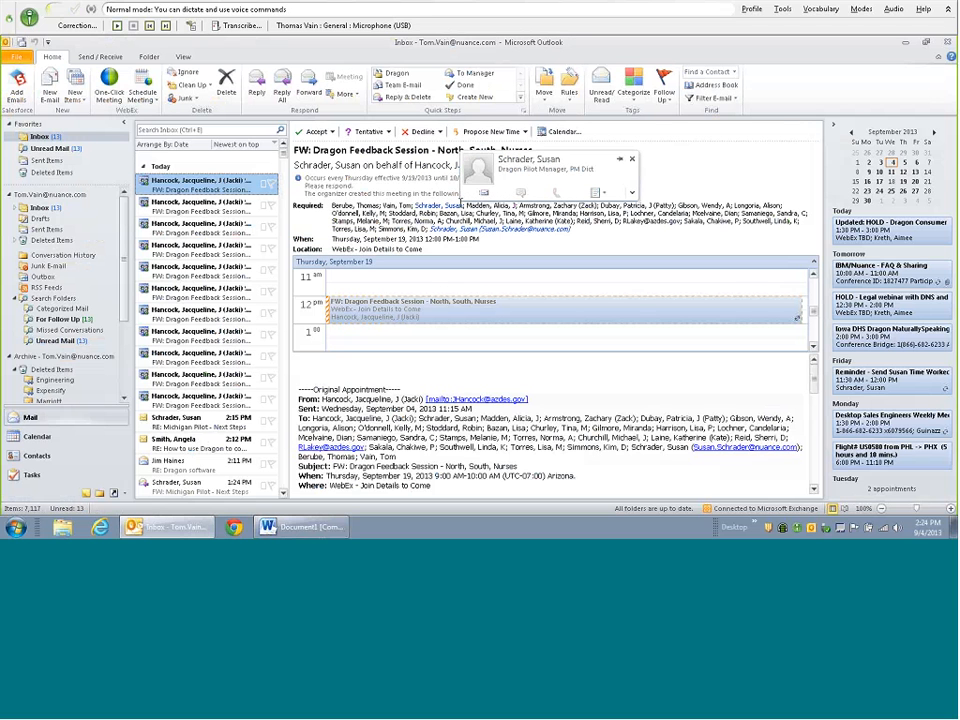
{"action": "scroll", "coordinate": [461, 204], "scroll_direction": "down", "scroll_amount": 4}
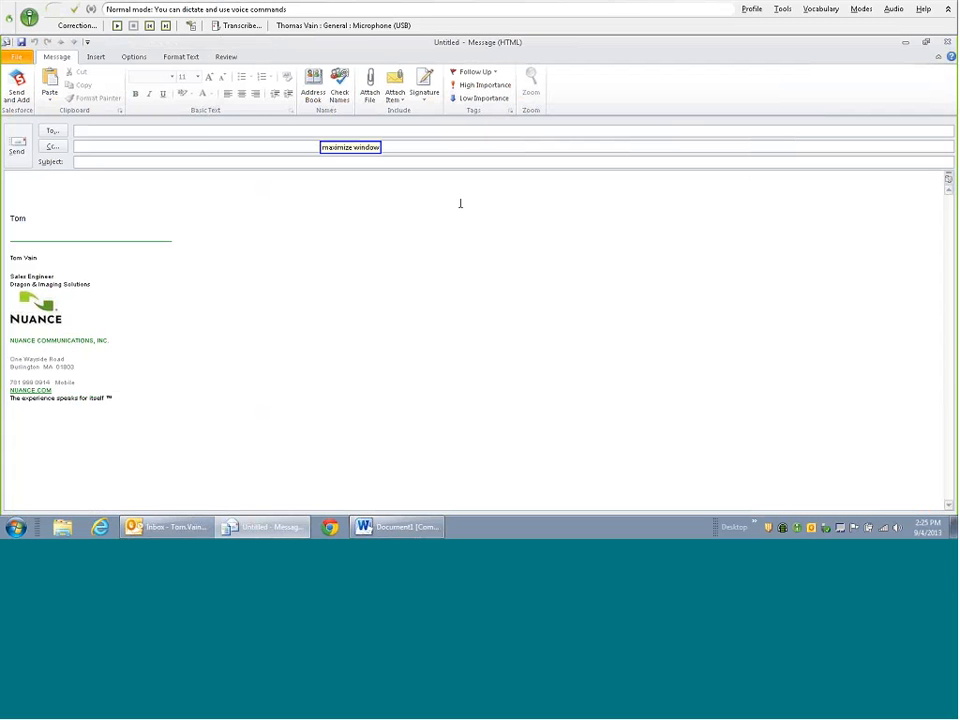
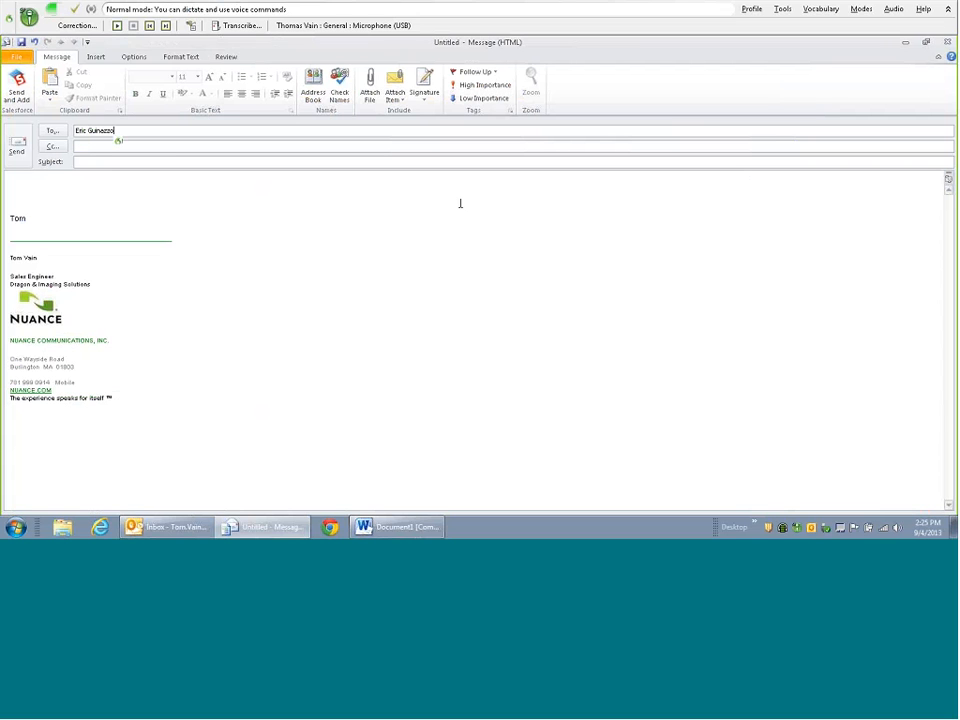
- Enter the recipient in To, removing the stray 'move to subject' words
{"action": "type", "text": " moved to subject"}
{"action": "key", "text": "BackSpace"}
{"action": "key", "text": "BackSpace"}
{"action": "key", "text": "BackSpace"}
{"action": "key", "text": "BackSpace"}
{"action": "key", "text": "BackSpace"}
{"action": "key", "text": "BackSpace"}
{"action": "key", "text": "BackSpace"}
{"action": "key", "text": "BackSpace"}
{"action": "key", "text": "BackSpace"}
{"action": "key", "text": "BackSpace"}
{"action": "key", "text": "BackSpace"}
{"action": "key", "text": "BackSpace"}
{"action": "key", "text": "BackSpace"}
{"action": "key", "text": "BackSpace"}
{"action": "key", "text": "BackSpace"}
{"action": "key", "text": "BackSpace"}
{"action": "key", "text": "BackSpace"}
{"action": "type", "text": "move to subject"}
{"action": "key", "text": "BackSpace"}
{"action": "key", "text": "BackSpace"}
{"action": "key", "text": "BackSpace"}
{"action": "key", "text": "BackSpace"}
{"action": "key", "text": "BackSpace"}
{"action": "key", "text": "BackSpace"}
{"action": "key", "text": "BackSpace"}
{"action": "key", "text": "BackSpace"}
{"action": "key", "text": "BackSpace"}
{"action": "key", "text": "BackSpace"}
{"action": "key", "text": "BackSpace"}
{"action": "key", "text": "BackSpace"}
{"action": "key", "text": "BackSpace"}
{"action": "key", "text": "BackSpace"}
{"action": "key", "text": "BackSpace"}
{"action": "key", "text": "BackSpace"}
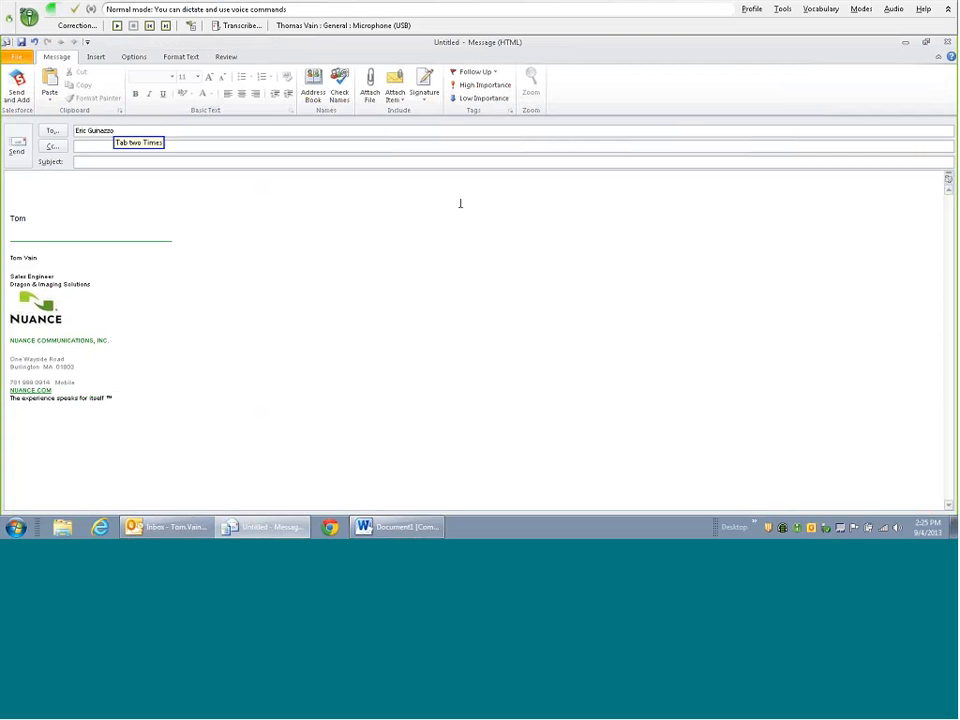
- Enter the subject 'This Week Sales Figures' in title case
{"action": "key", "text": "Tab"}
{"action": "key", "text": "Tab"}
{"action": "type", "text": "this week sales figures"}
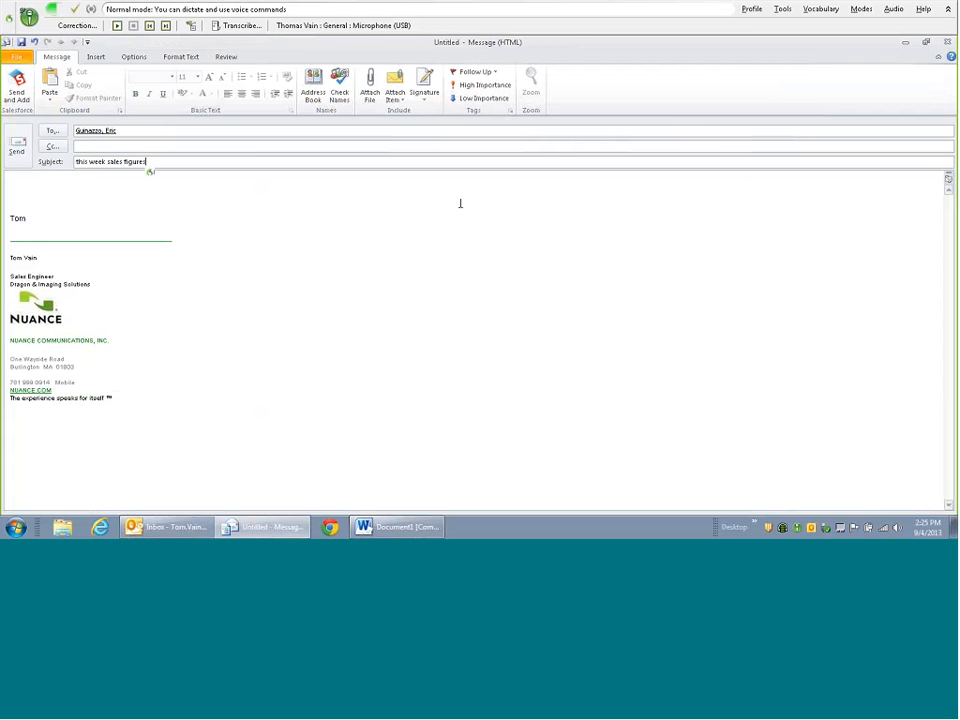
{"action": "type", "text": "This Week Sales Figures"}
{"action": "key", "text": "Tab"}
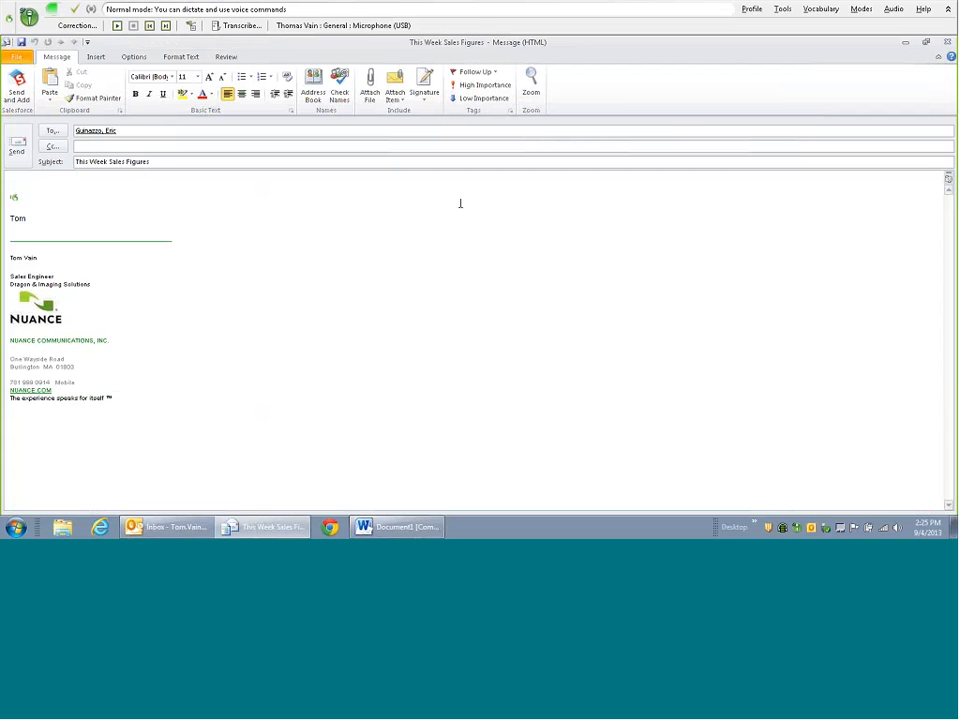
- Write the greeting and a note inviting questions or a call about the figures
{"action": "type", "text": "Hi Eric,"}
{"action": "key", "text": "Return"}
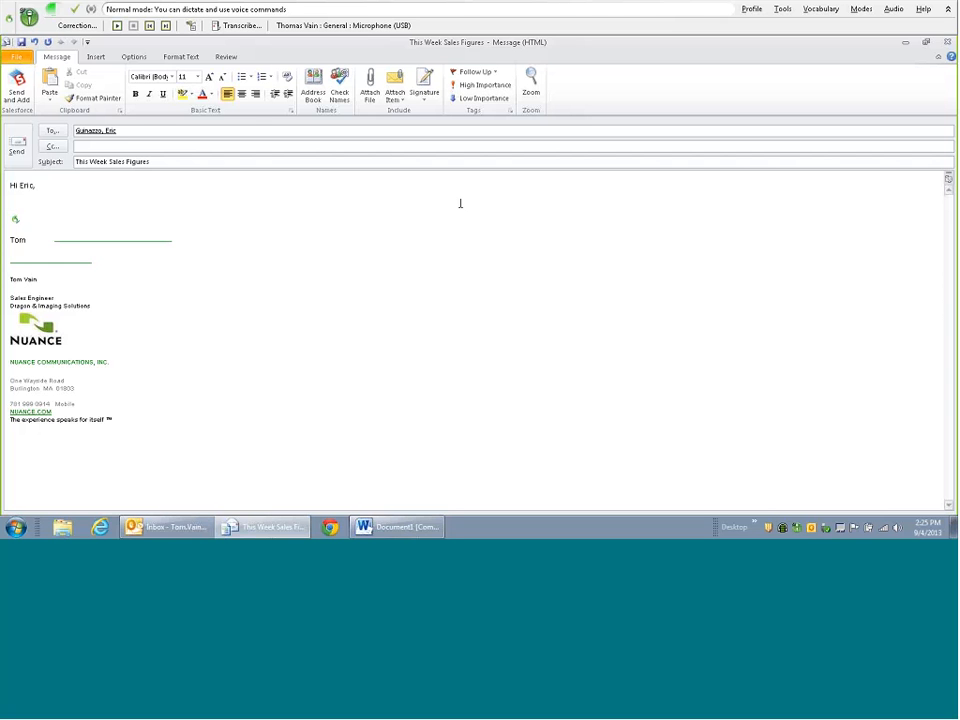
{"action": "type", "text": "Please see this week sales figures below."}
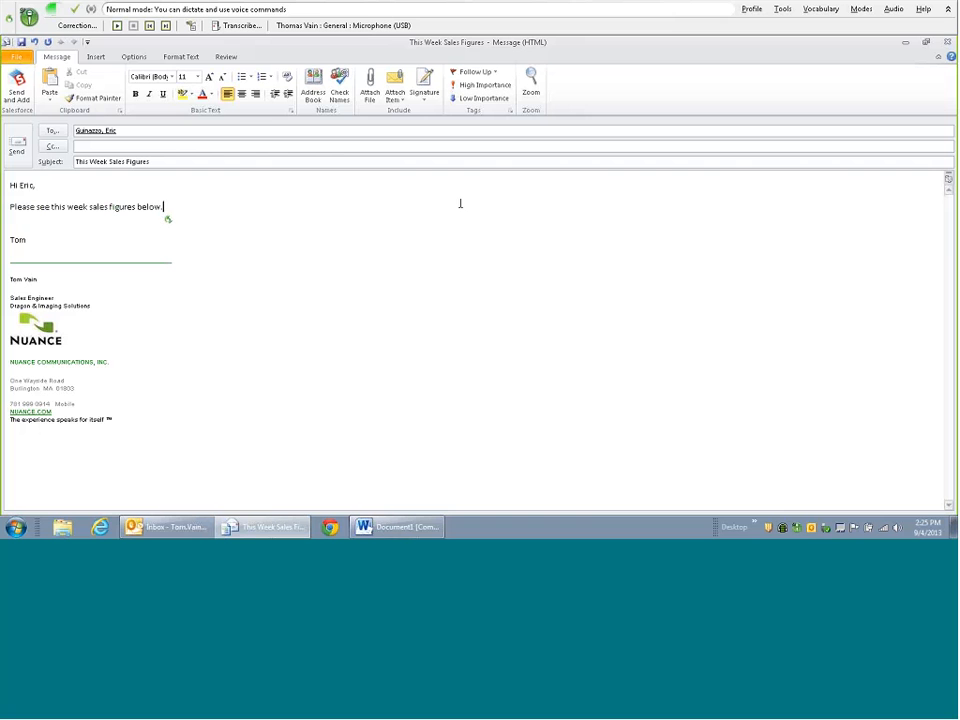
{"action": "type", "text": " If you have any questions, please let me know by email, text message."}
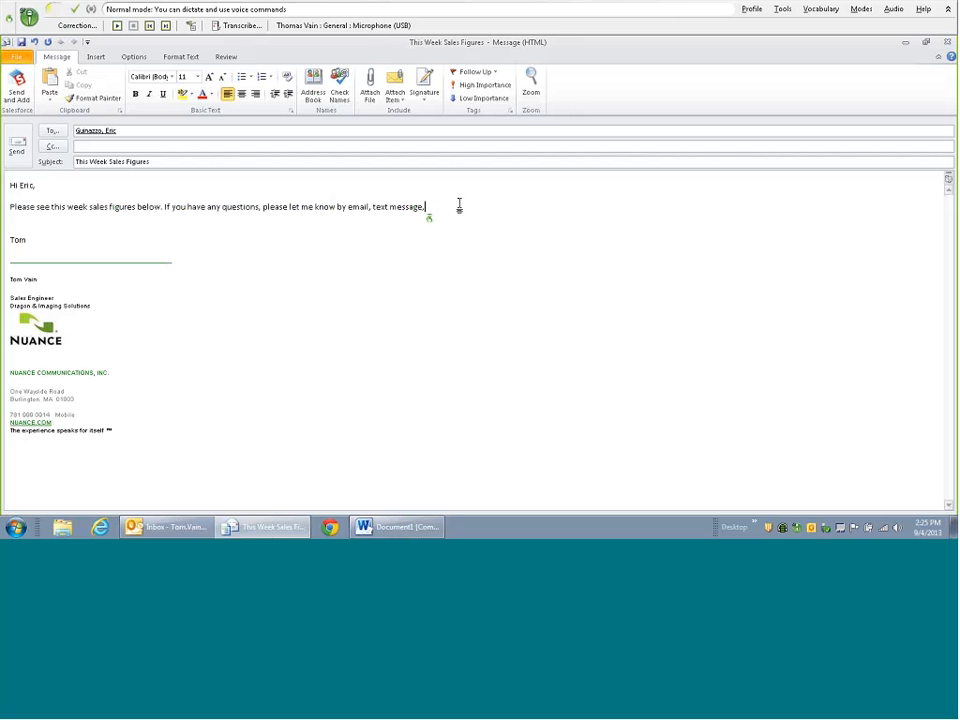
{"action": "key", "text": "BackSpace"}
{"action": "type", "text": ", or please feel free to call me."}
{"action": "key", "text": "Return"}
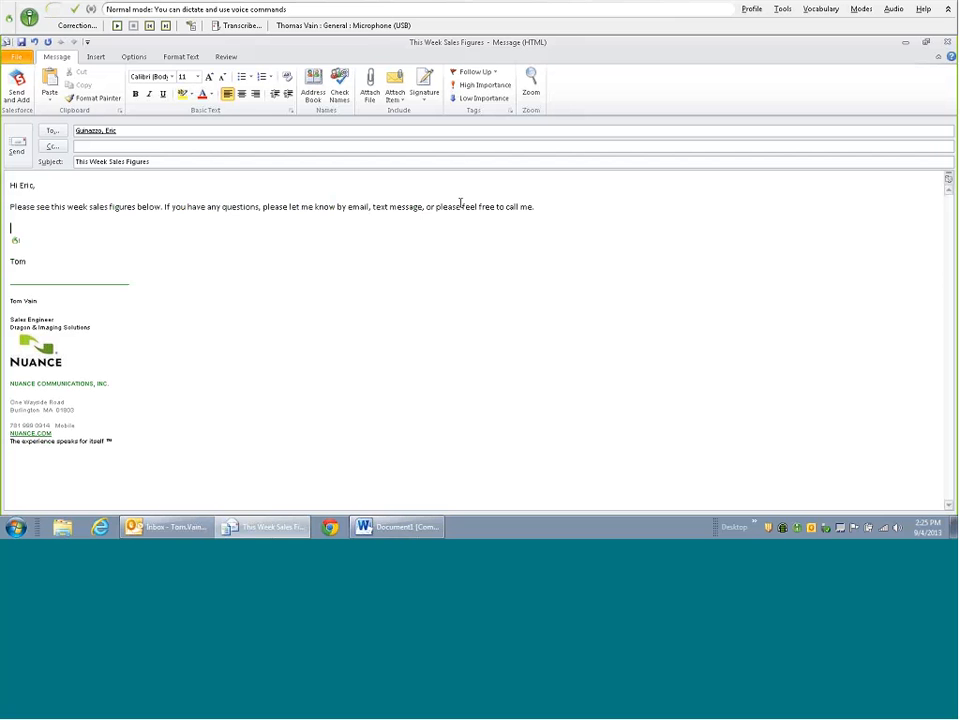
- Paste the district totals table, close with 'Best Regards,' and send the email
{"action": "type", "text": "District #1\tDistrict #2\tTOTAL $1,238,000\t$1,438,000\t$2,676,000.00"}
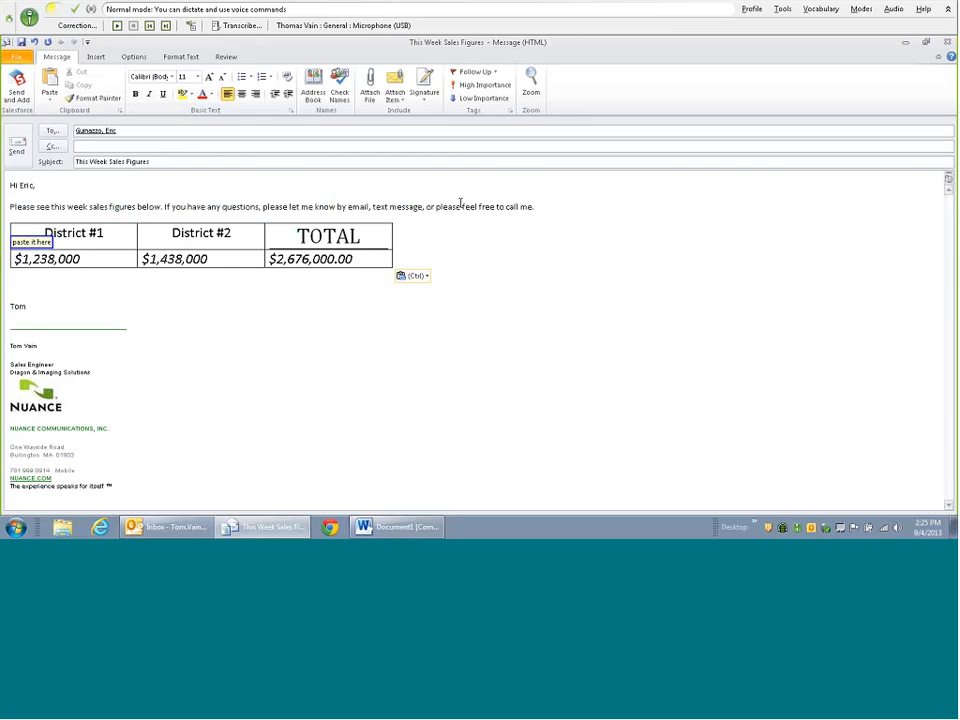
{"action": "key", "text": "Return"}
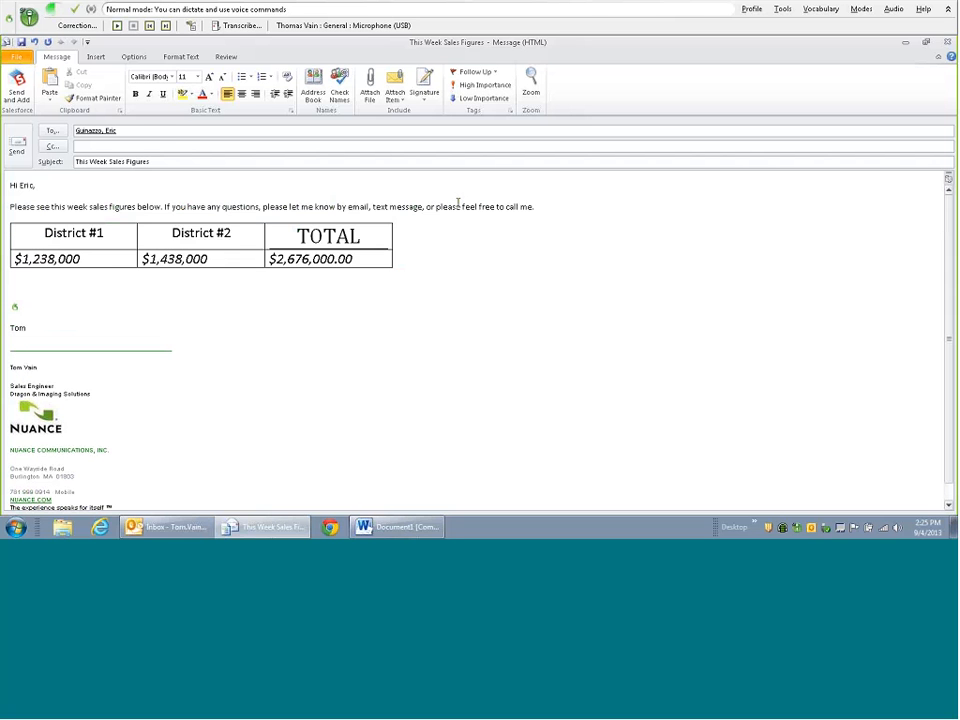
{"action": "type", "text": "Best Regards,"}
{"action": "key", "text": "Delete"}
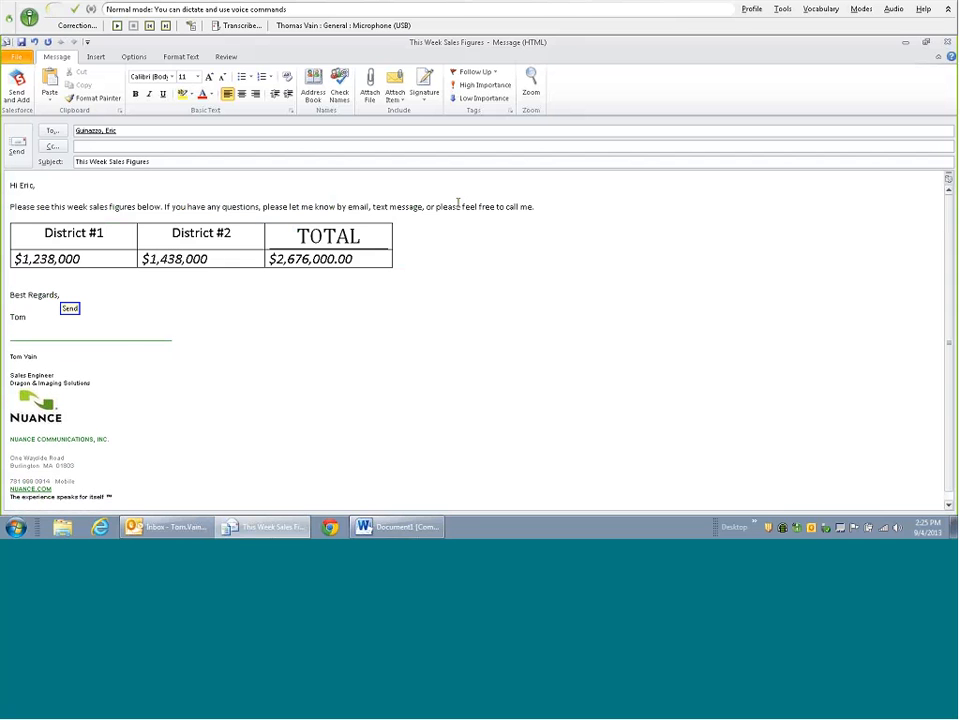
{"action": "key", "text": "alt+s"}
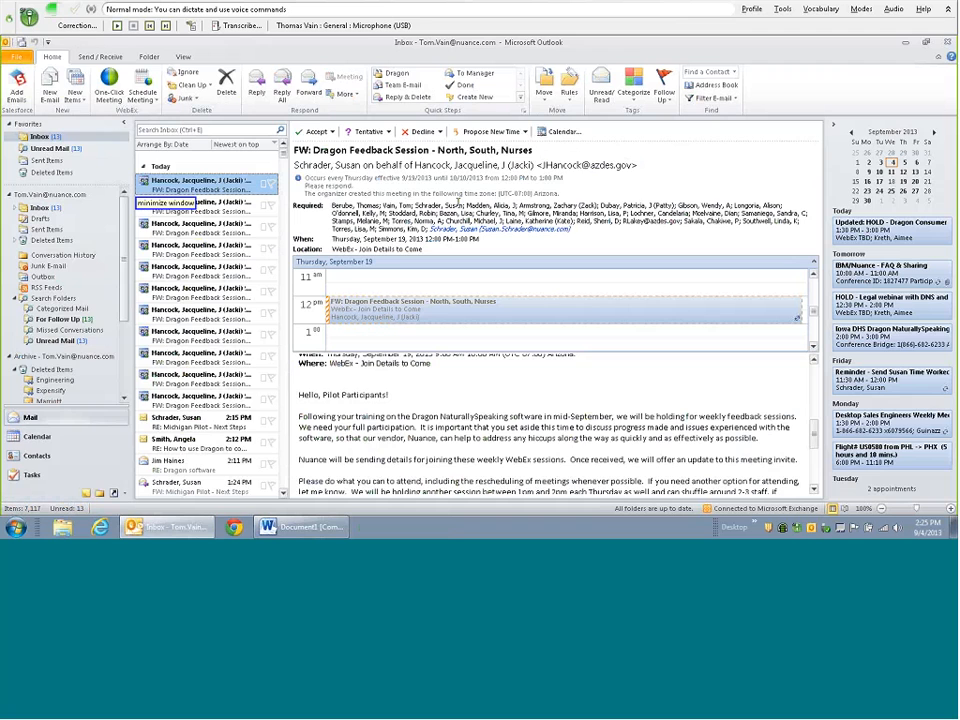
- Minimize Outlook to reveal the Word table and switch Dragon's microphone off
{"action": "key", "text": "super+Down"}
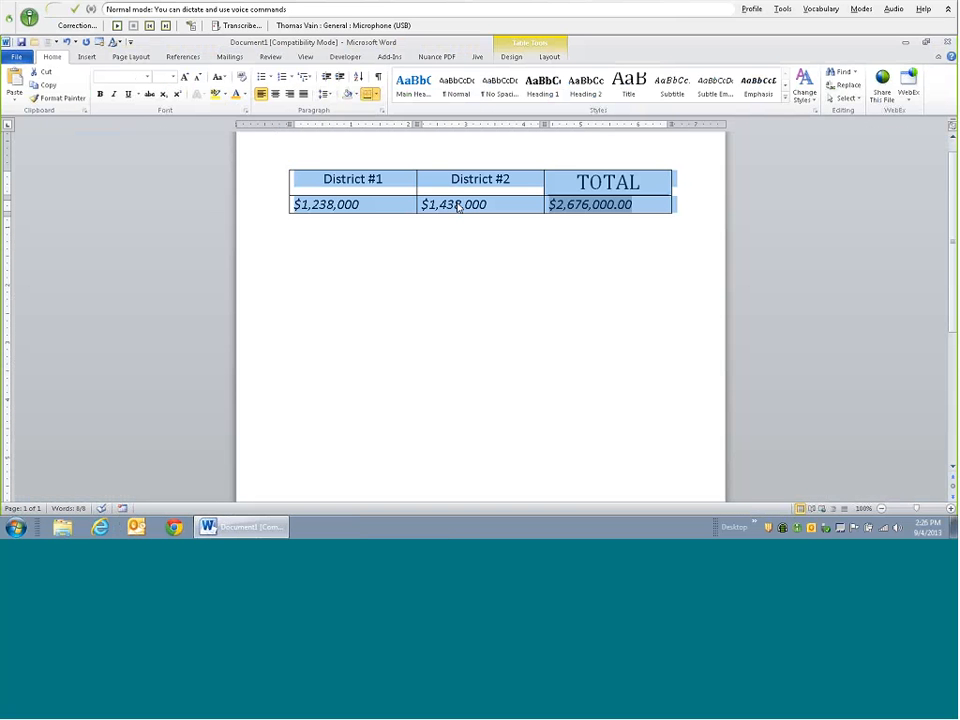
{"action": "key", "text": "KP_Add"}
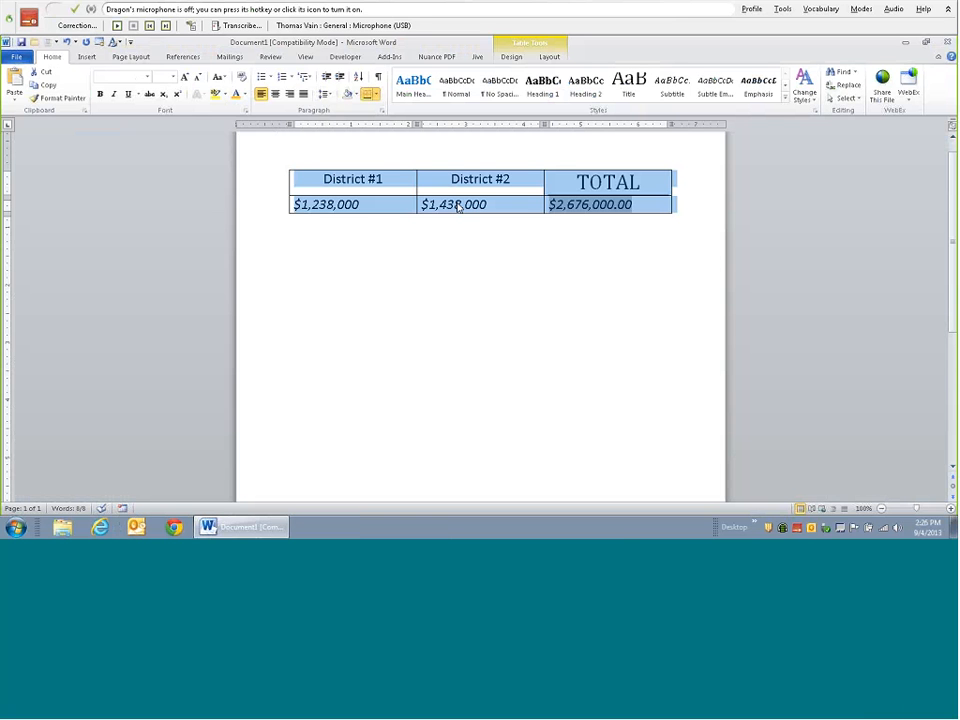
- Add the word Alcona with spoken form 'Al cone ah' in the Vocabulary Editor
{"action": "left_click", "coordinate": [812, 9]}
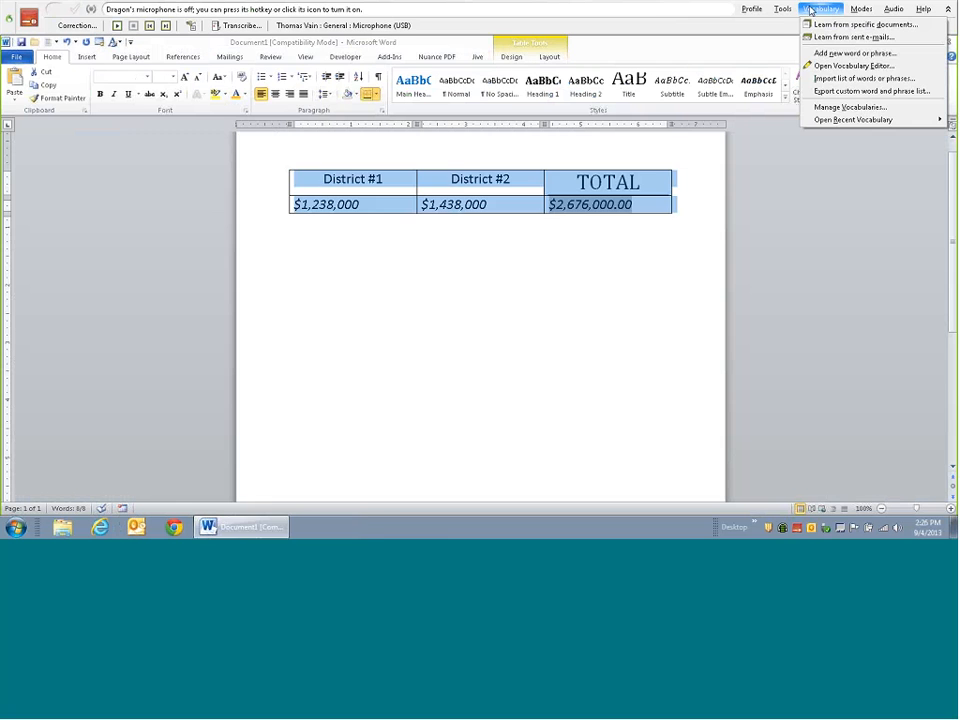
{"action": "left_click", "coordinate": [840, 67]}
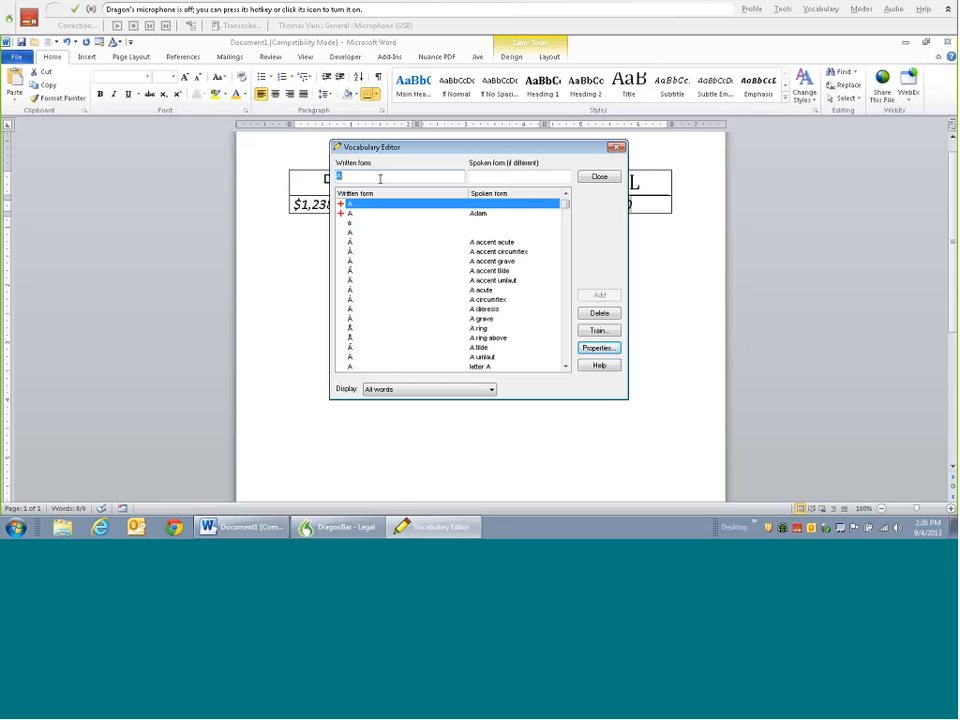
{"action": "type", "text": "Aimee"}
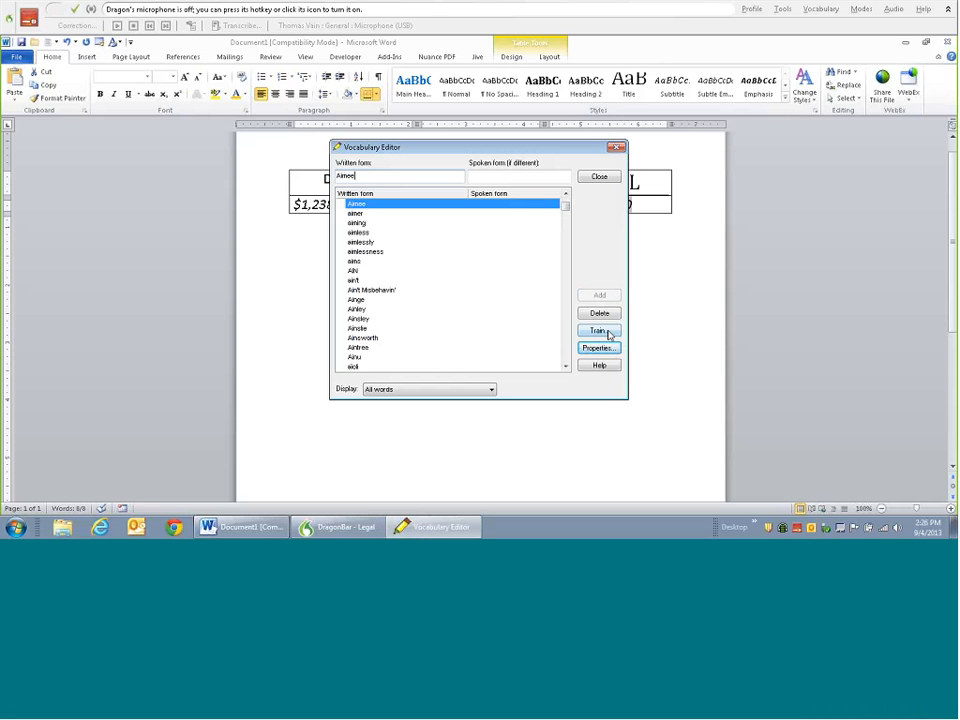
{"action": "double_click", "coordinate": [346, 176]}
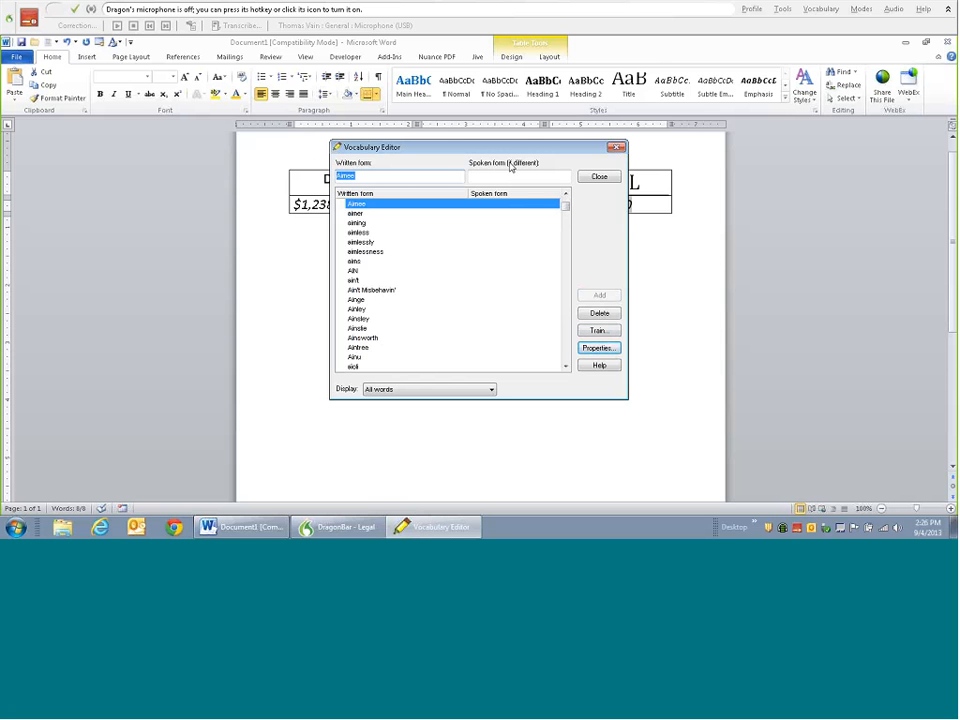
{"action": "type", "text": "Al"}
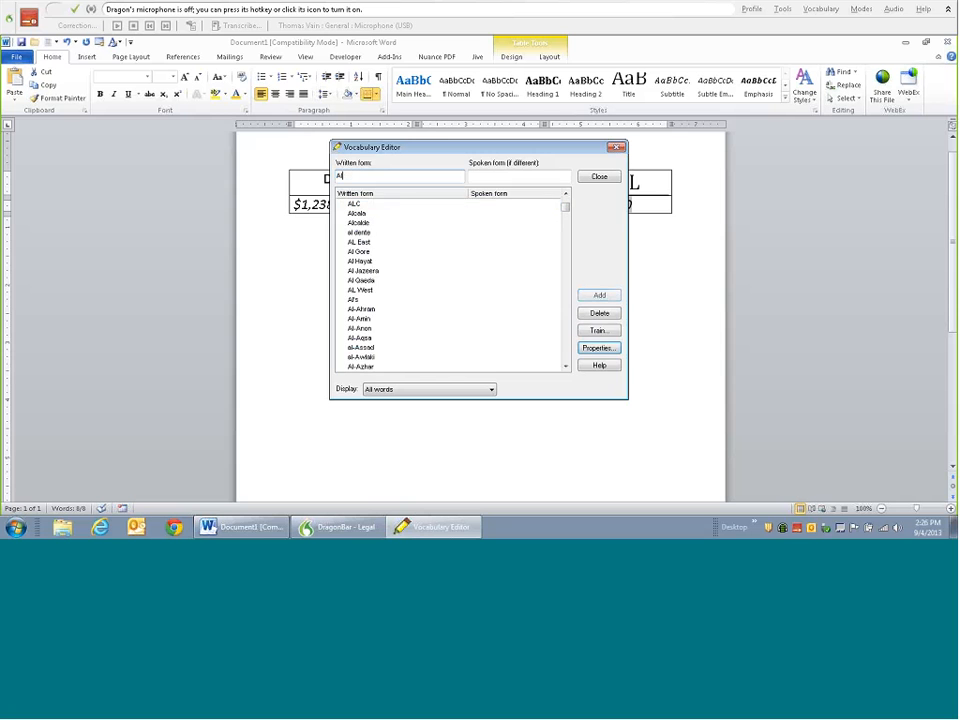
{"action": "type", "text": "cona"}
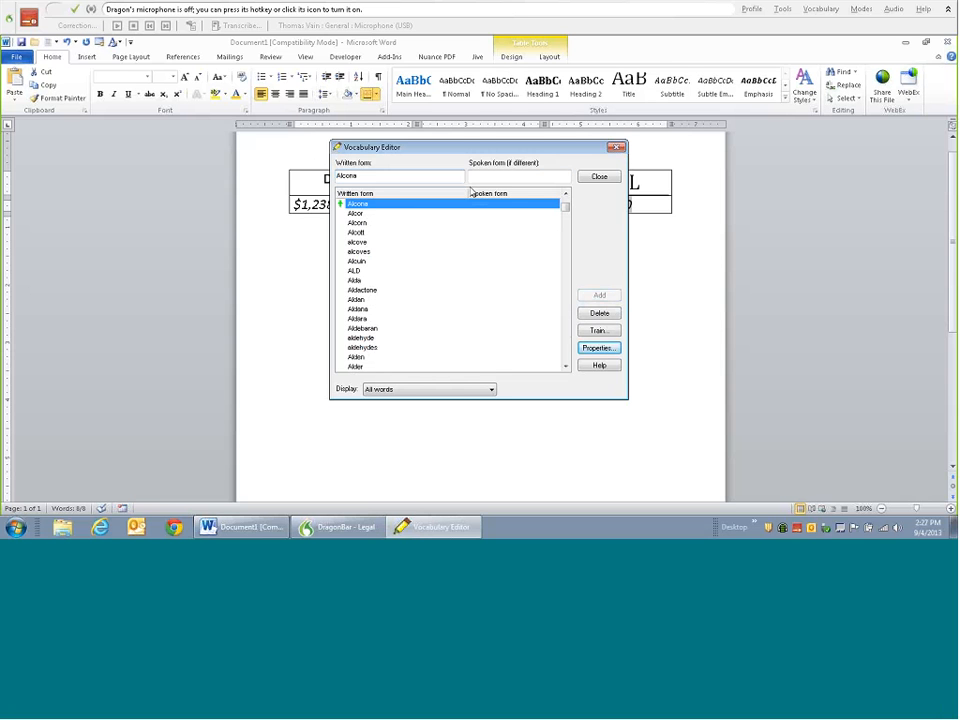
{"action": "left_click", "coordinate": [502, 178]}
{"action": "type", "text": "Al co"}
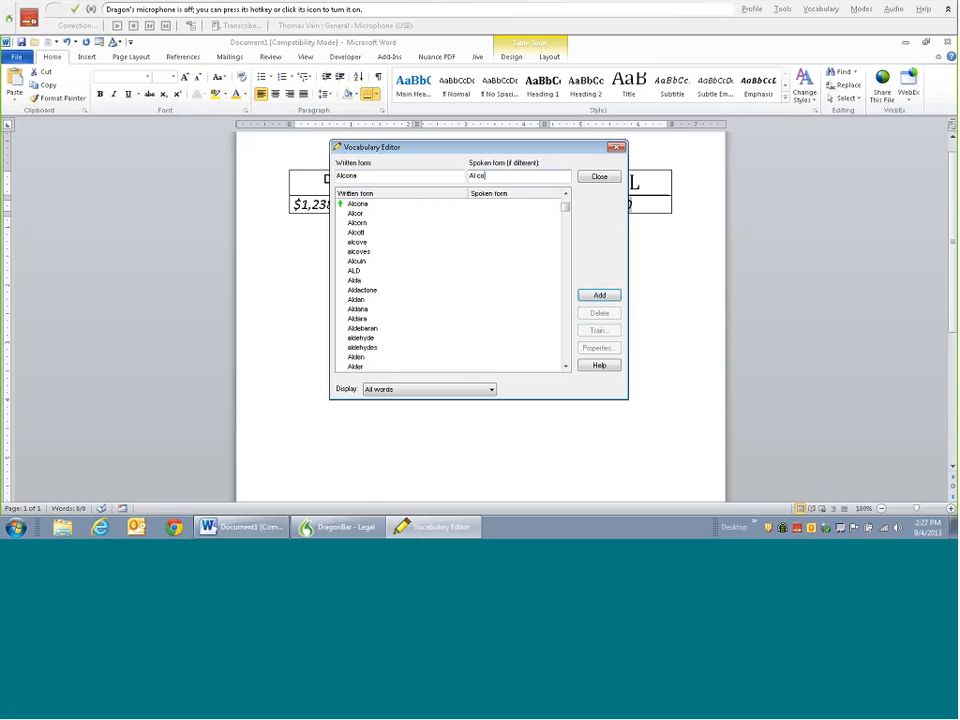
{"action": "type", "text": "ne"}
{"action": "type", "text": " a"}
{"action": "type", "text": "h"}
{"action": "key", "text": "Return"}
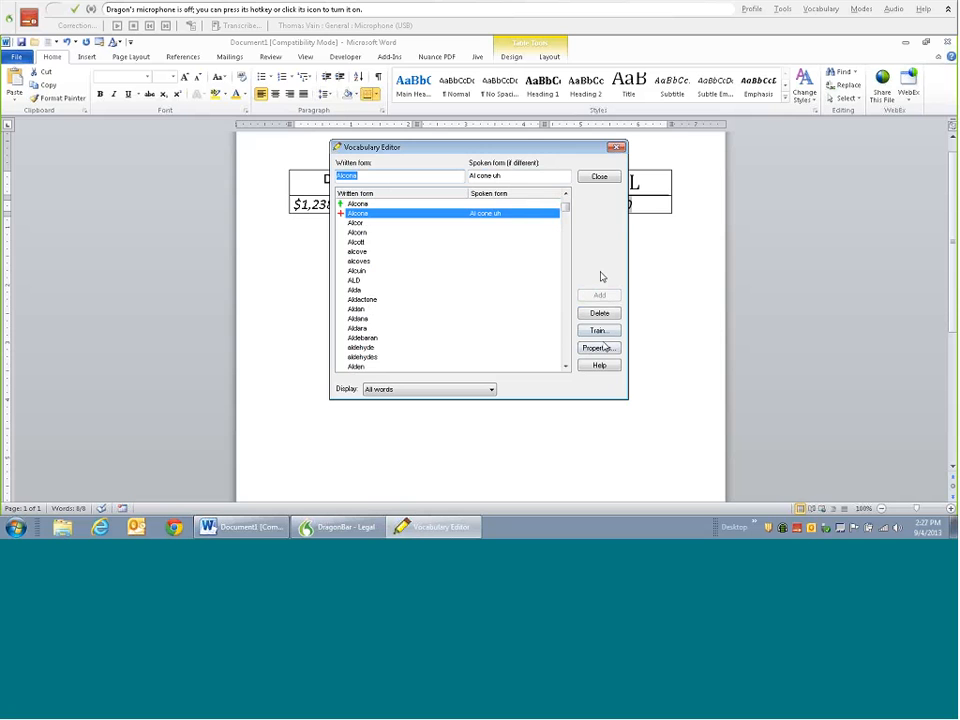
- Record a training sample of Alcona, then close the Vocabulary Editor
{"action": "left_click", "coordinate": [598, 331]}
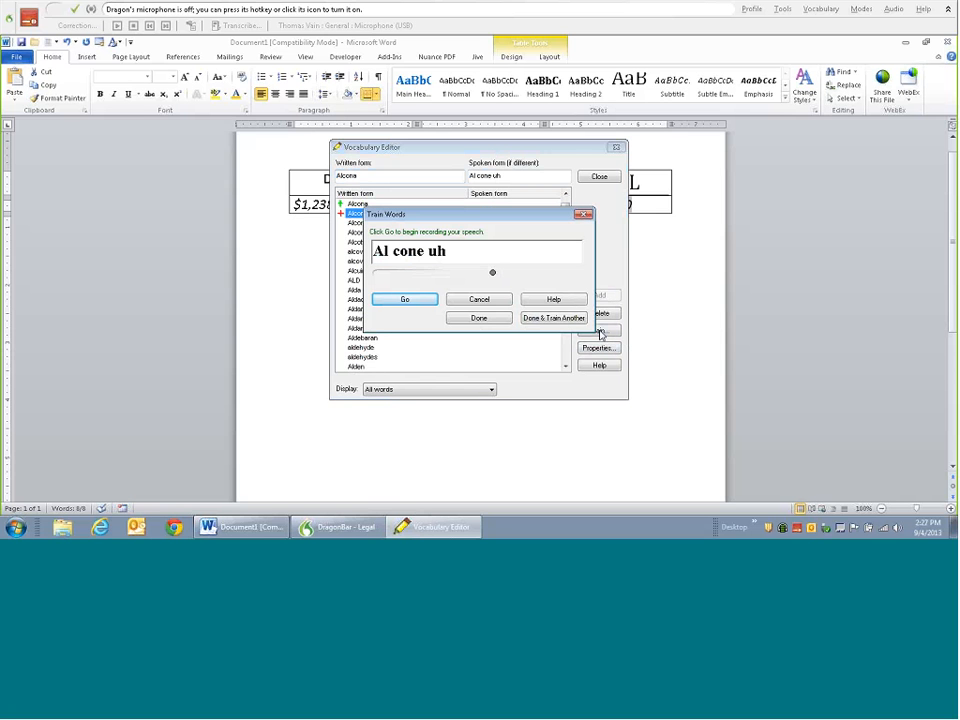
{"action": "left_click", "coordinate": [405, 300]}
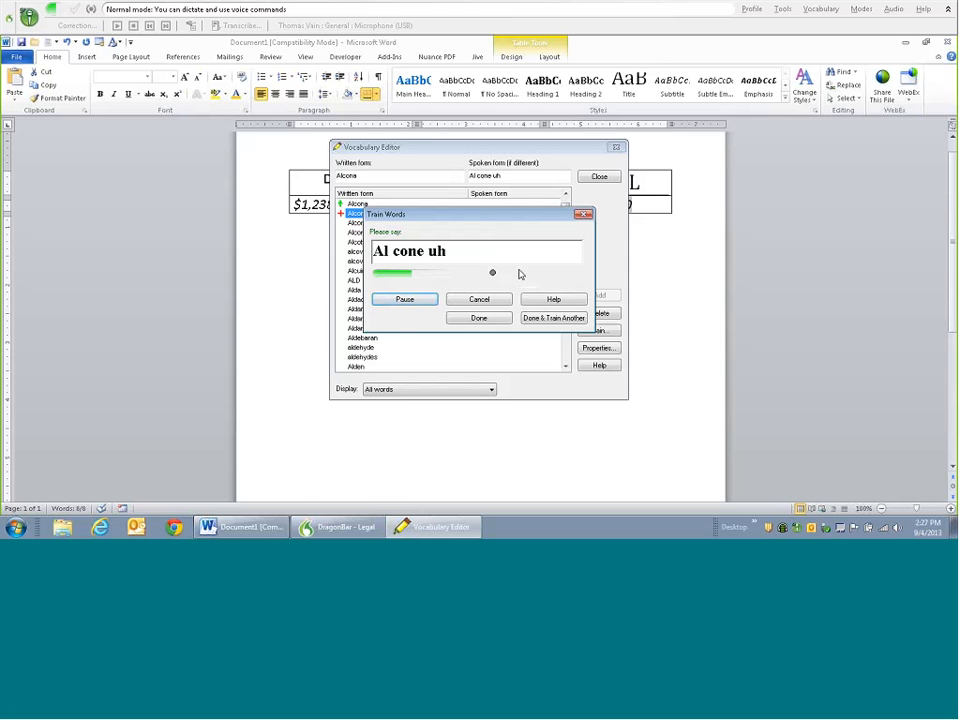
{"action": "left_click", "coordinate": [478, 318]}
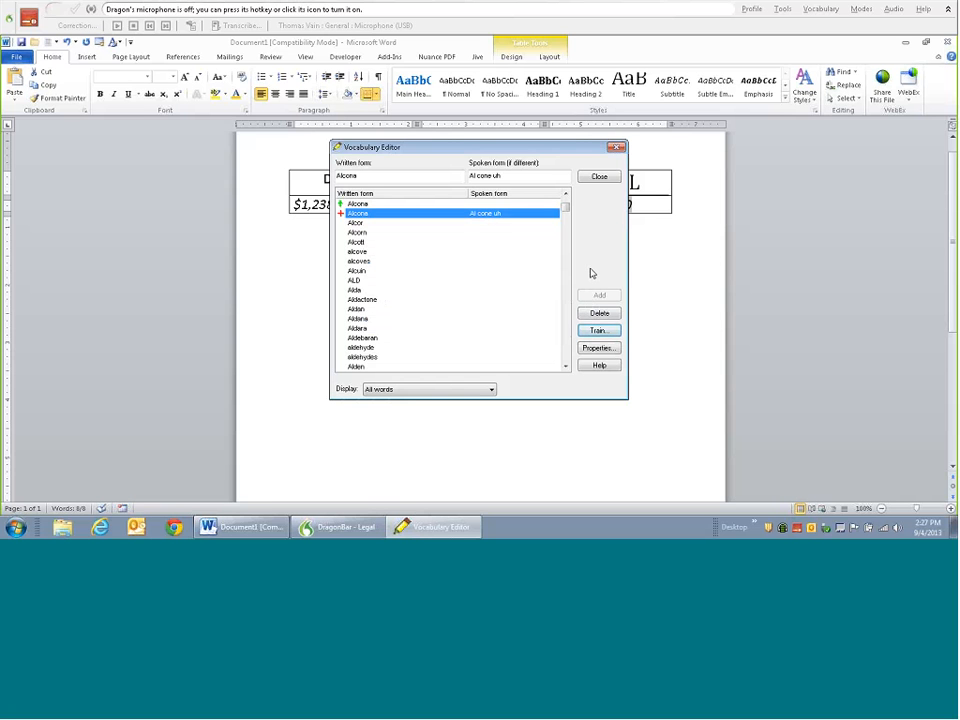
{"action": "left_click", "coordinate": [599, 176]}
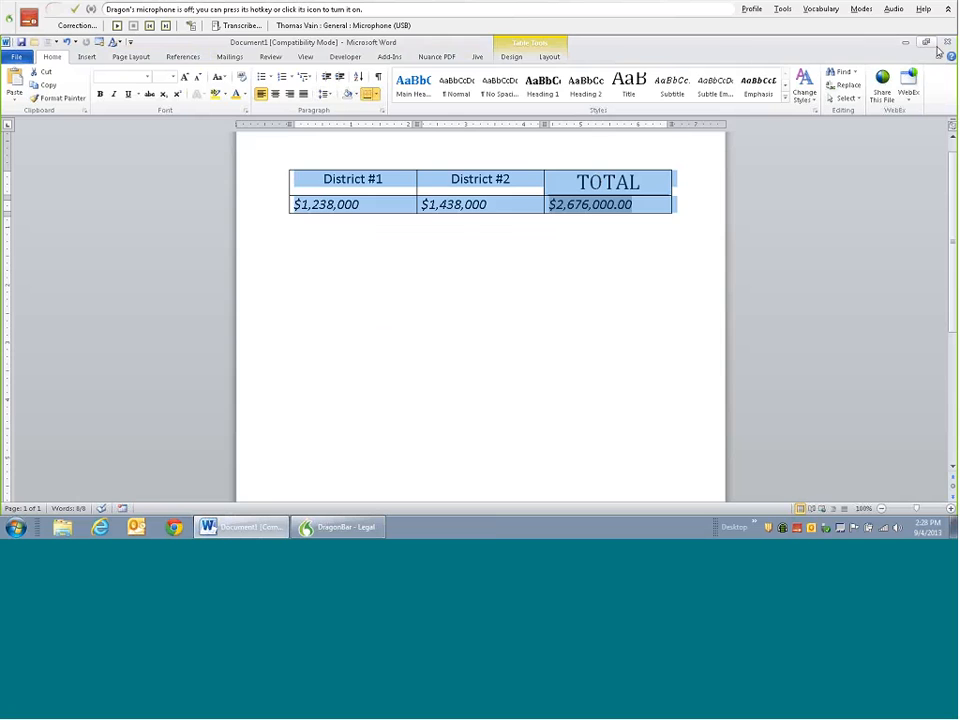
- Close the sales table document, discarding changes with Don't Save
{"action": "left_click", "coordinate": [474, 302]}
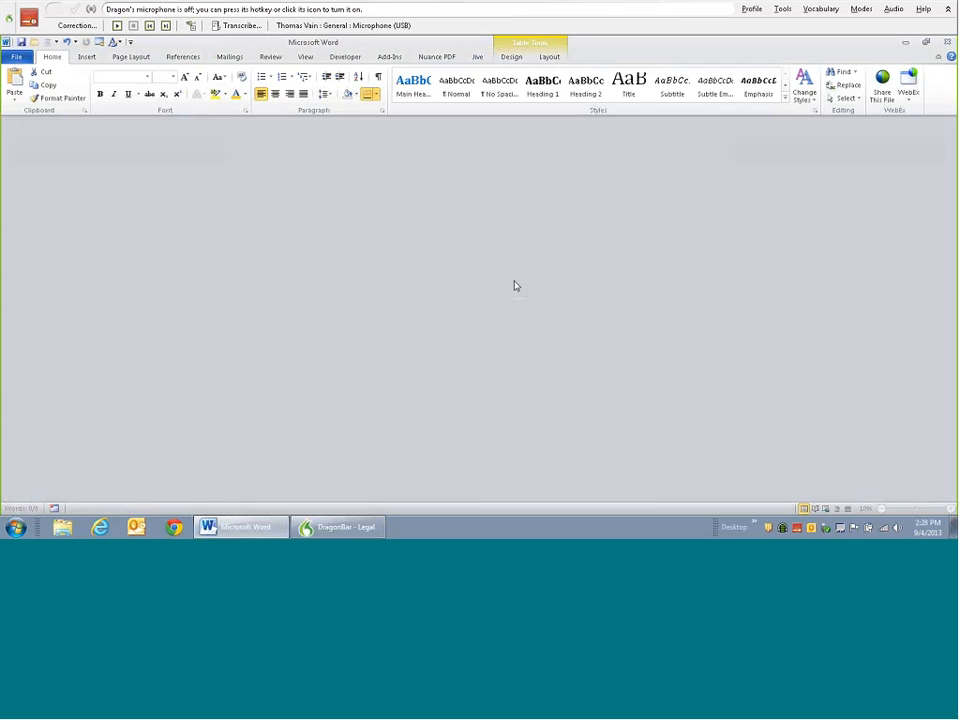
- Turn the microphone on for the Chrome snowboards search, then switch it off
{"action": "key", "text": "KP_Add"}
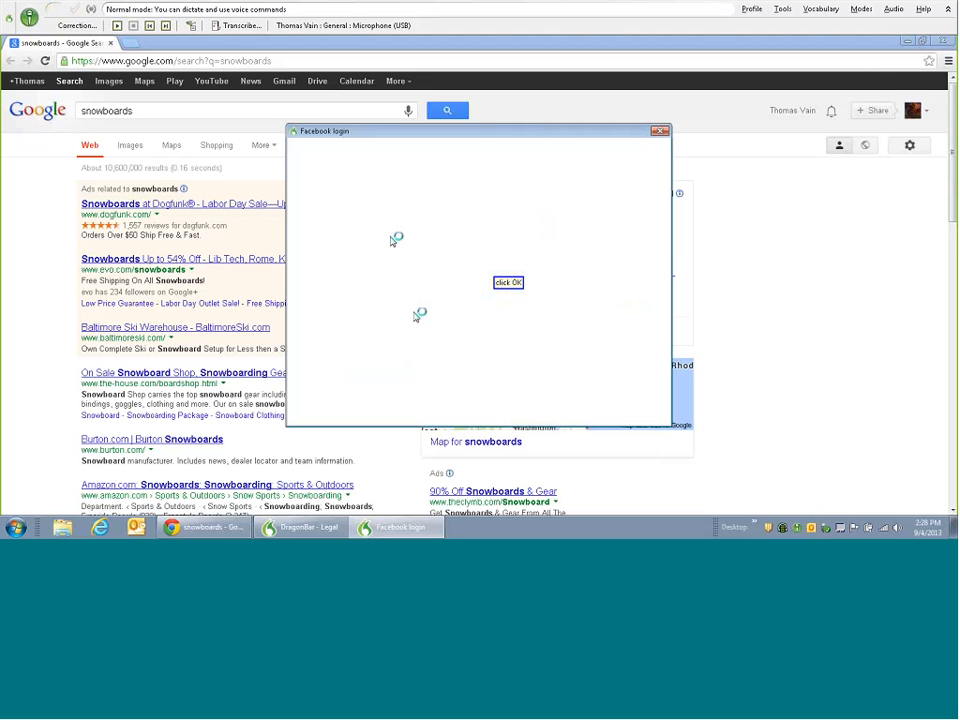
{"action": "left_click", "coordinate": [30, 18]}
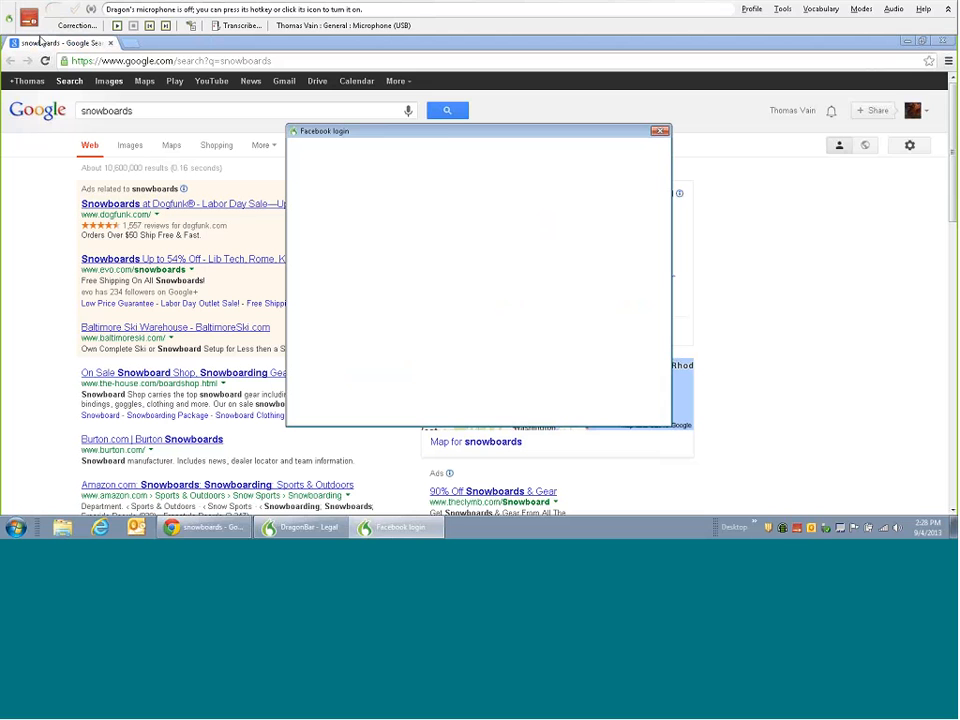
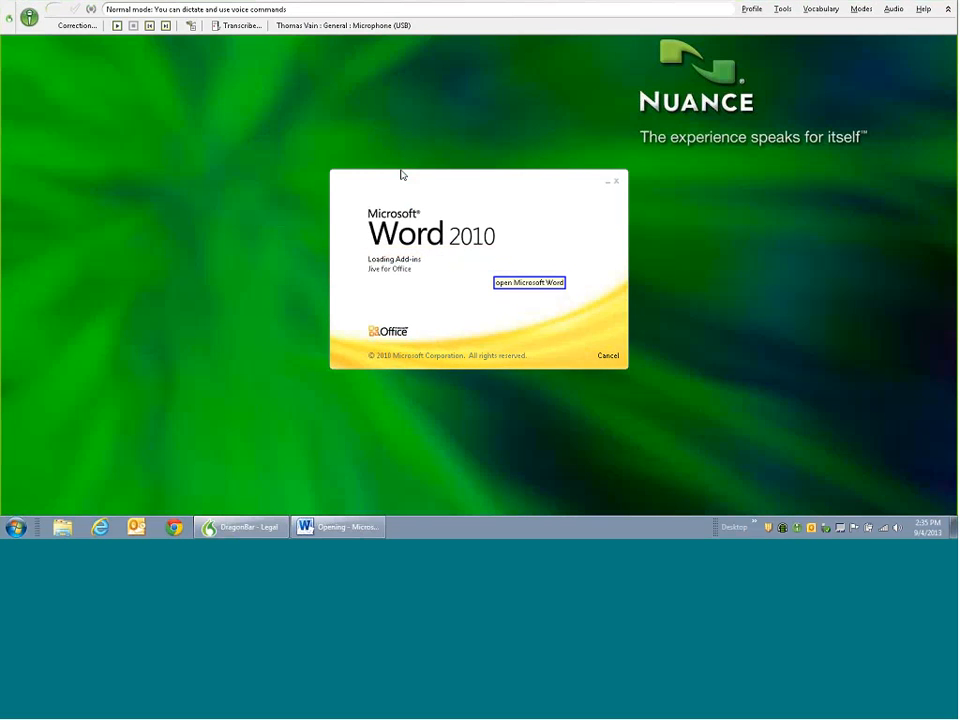
- Switch Dragon's microphone off now that the blank Word document is open
{"action": "key", "text": "KP_Add"}
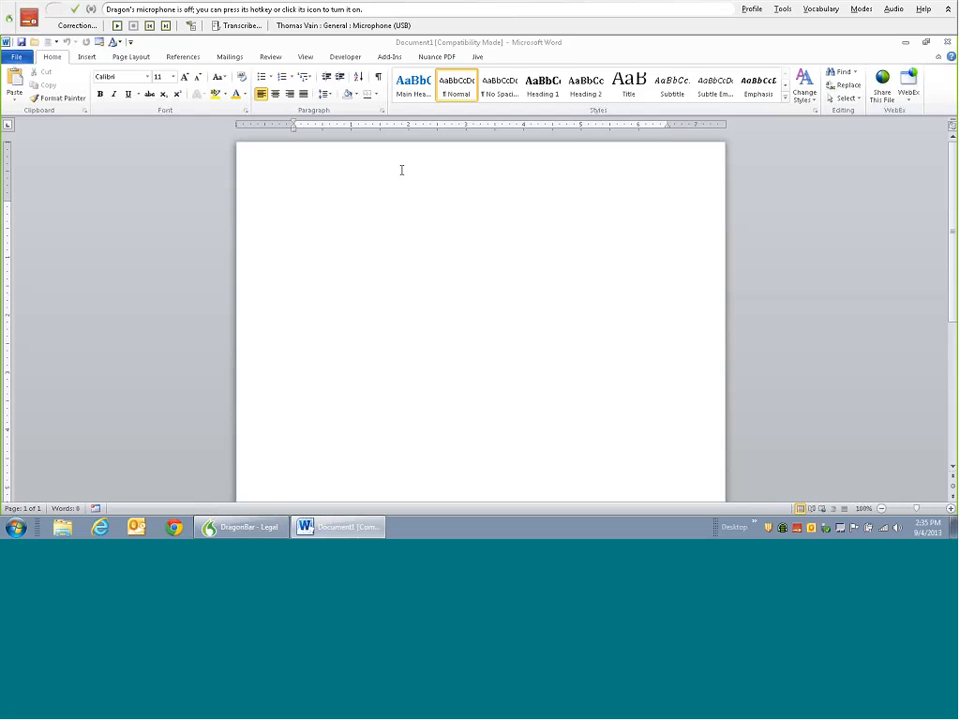
- Turn the microphone back on to dictate the quoted sentence and parenthetical line
{"action": "key", "text": "KP_Add"}
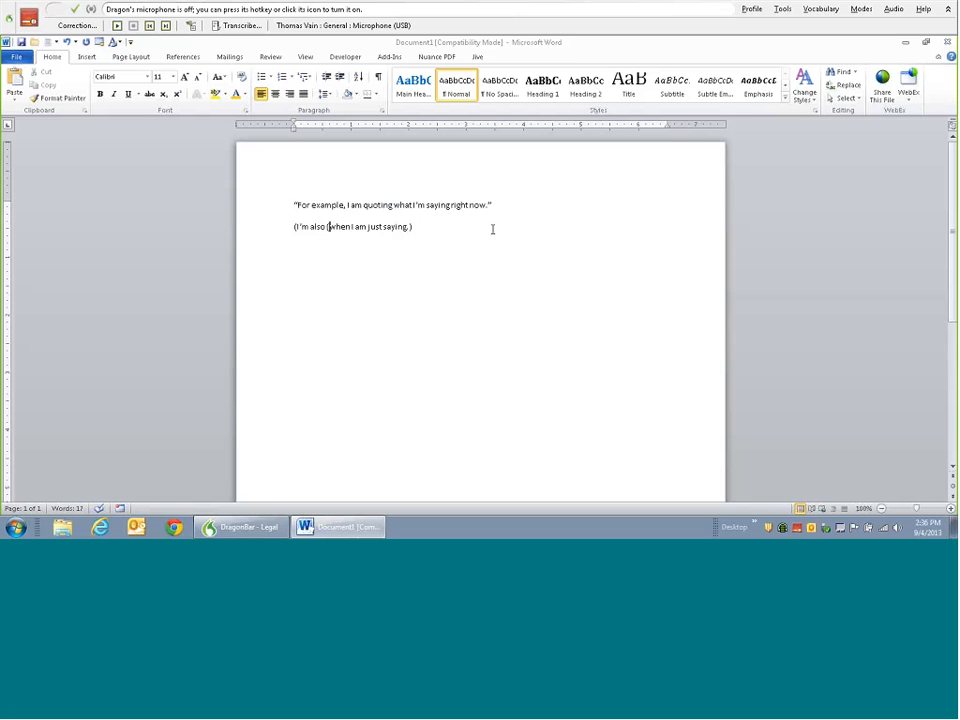
- Select and delete both dictated lines, restore them with undo, and turn the microphone on for 'bullet that'
{"action": "left_click_drag", "start_coordinate": [492, 229], "coordinate": [275, 189]}
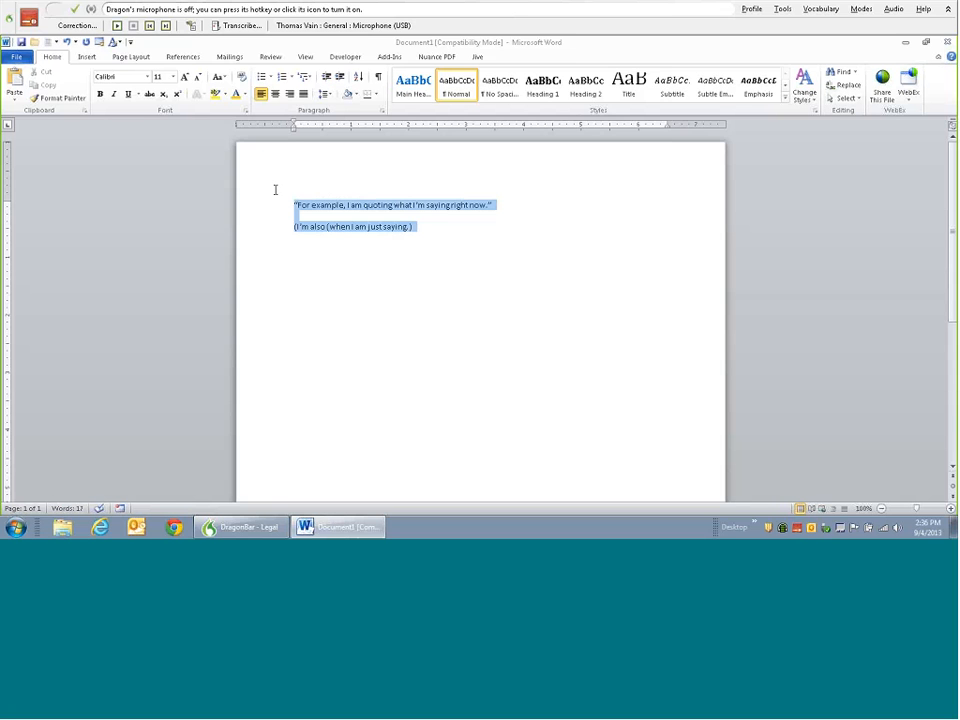
{"action": "key", "text": "Delete"}
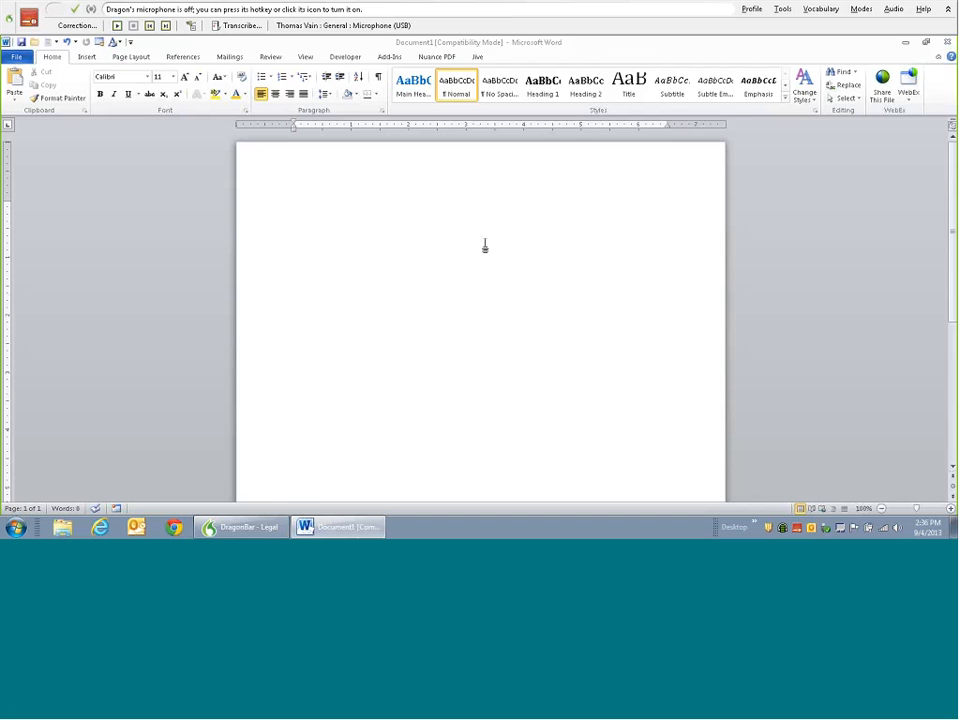
{"action": "key", "text": "ctrl+z"}
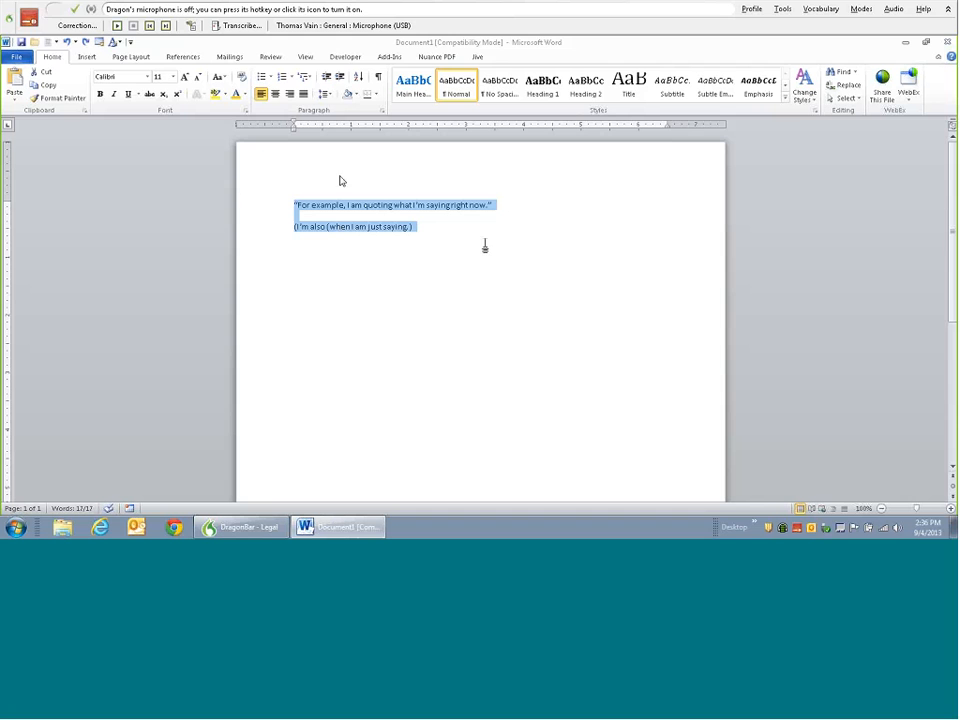
{"action": "left_click", "coordinate": [31, 20]}
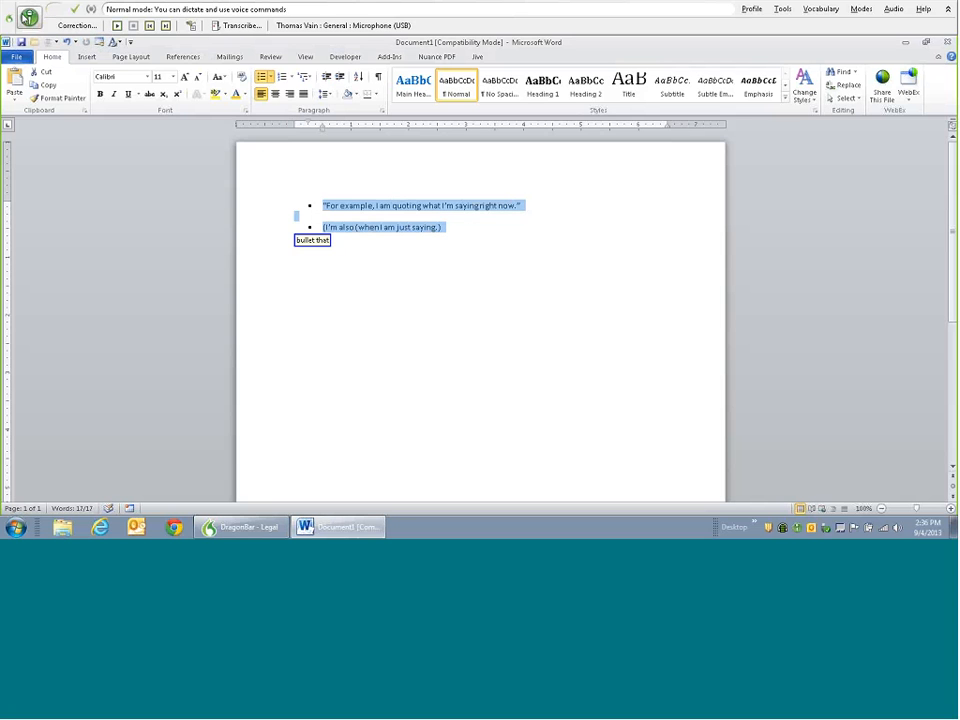
- Switch the microphone off and close the Word document with Don't Save
{"action": "left_click", "coordinate": [30, 18]}
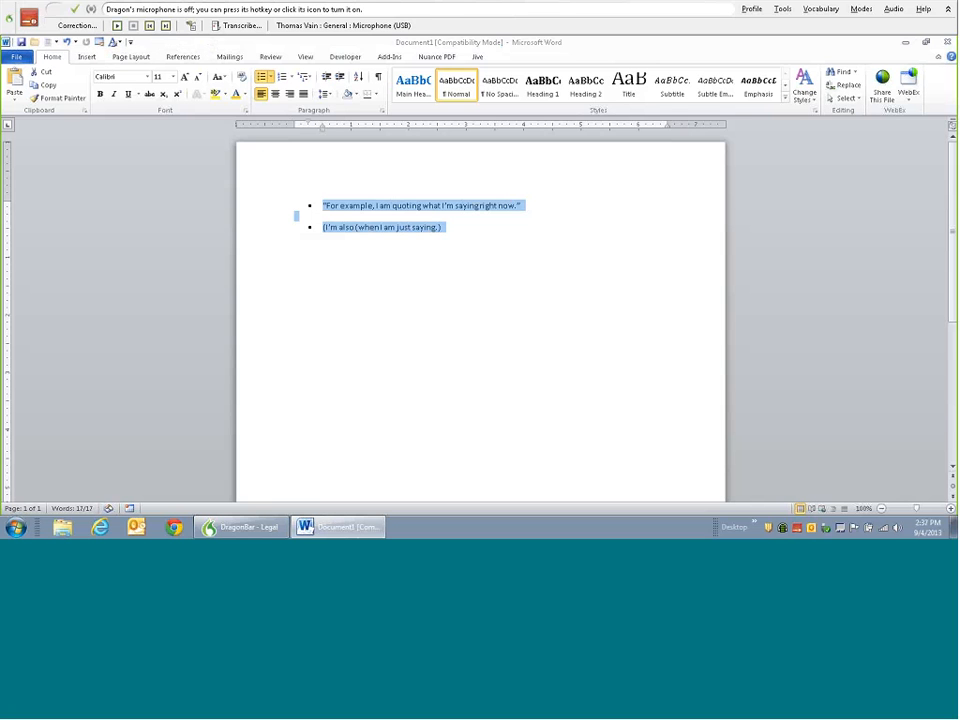
{"action": "left_click", "coordinate": [952, 42]}
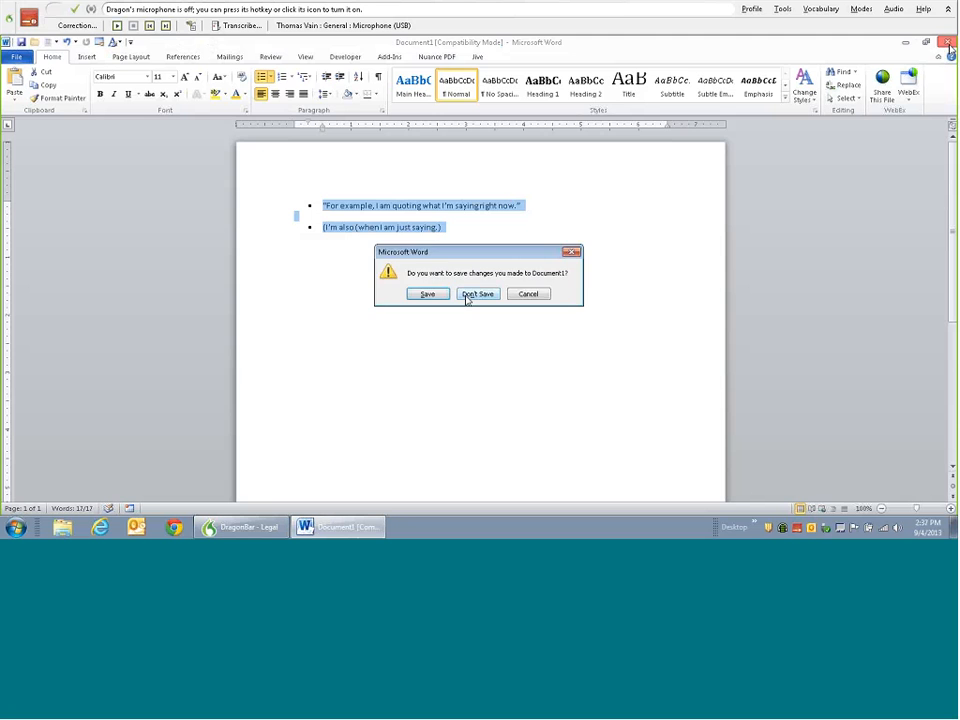
{"action": "left_click", "coordinate": [465, 298]}
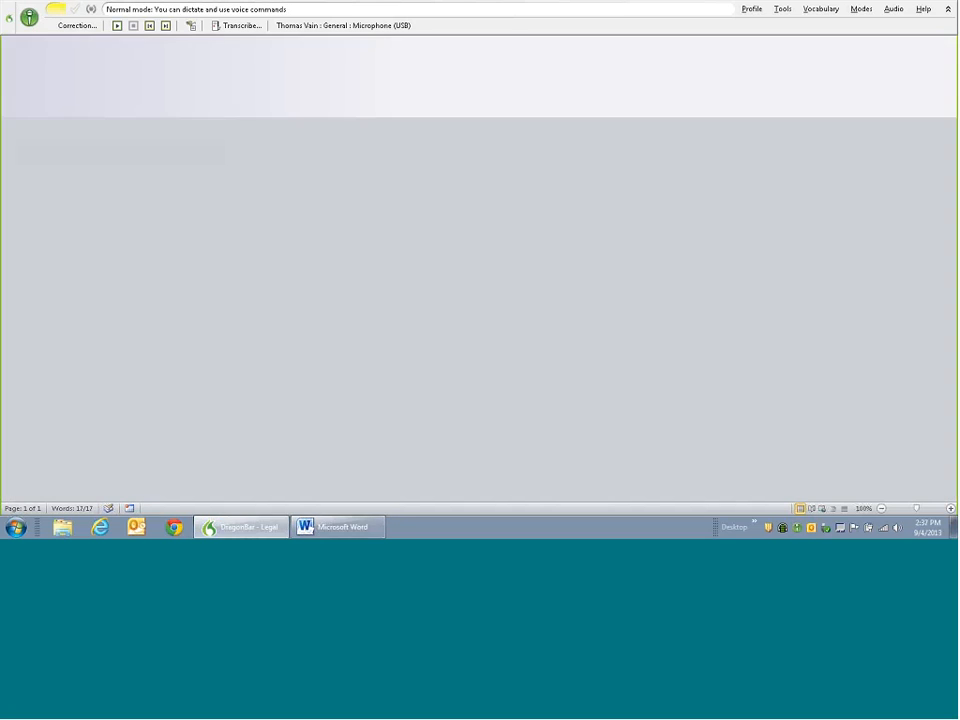